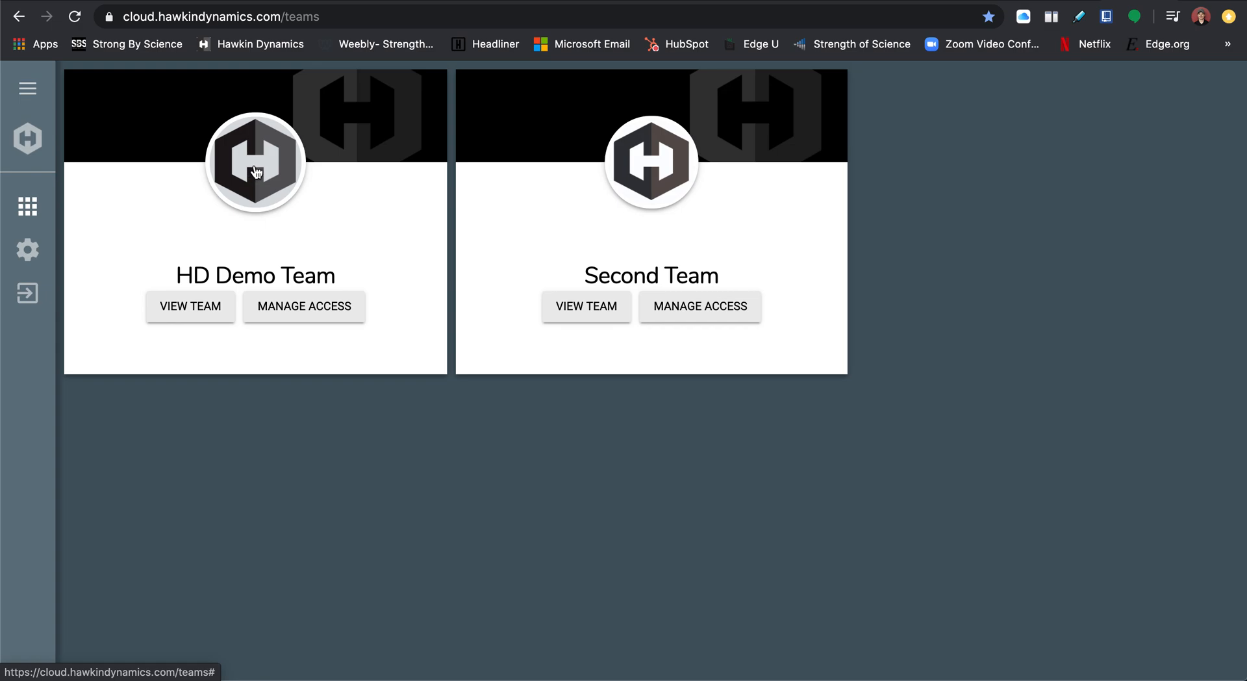
Open HD Demo Team and go to its page for managing groups and athletes.
{"action": "left_click", "coordinate": [254, 172]}
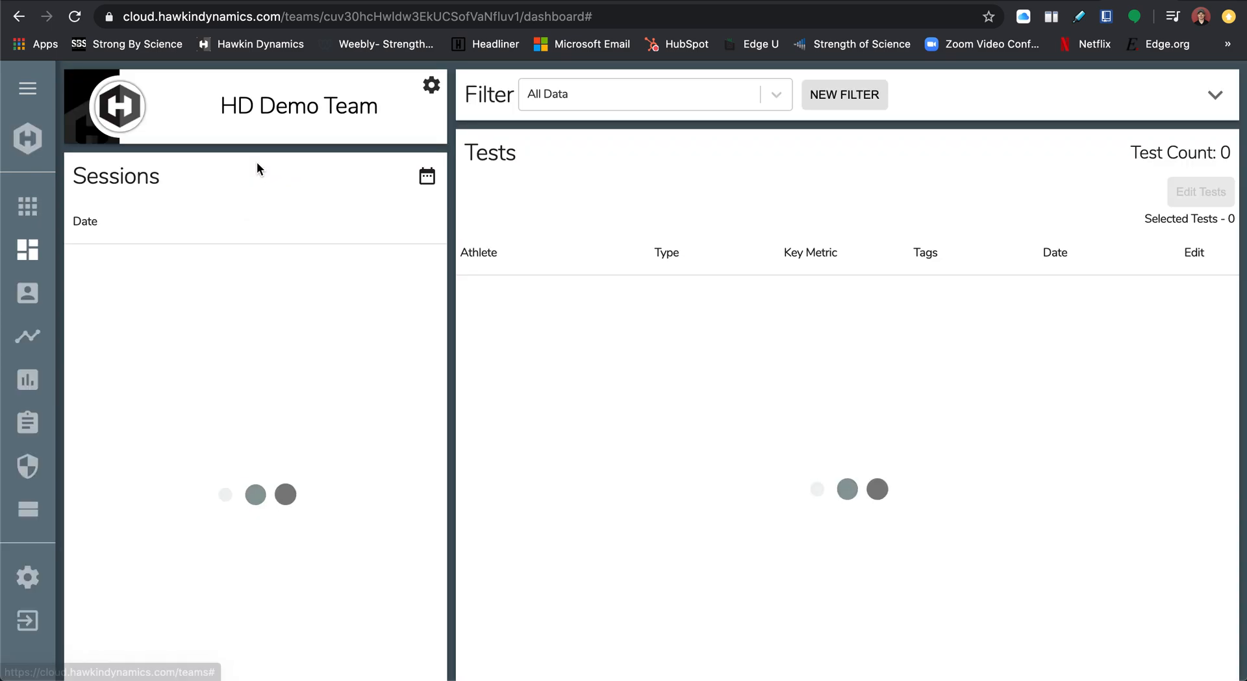
{"action": "left_click", "coordinate": [28, 89]}
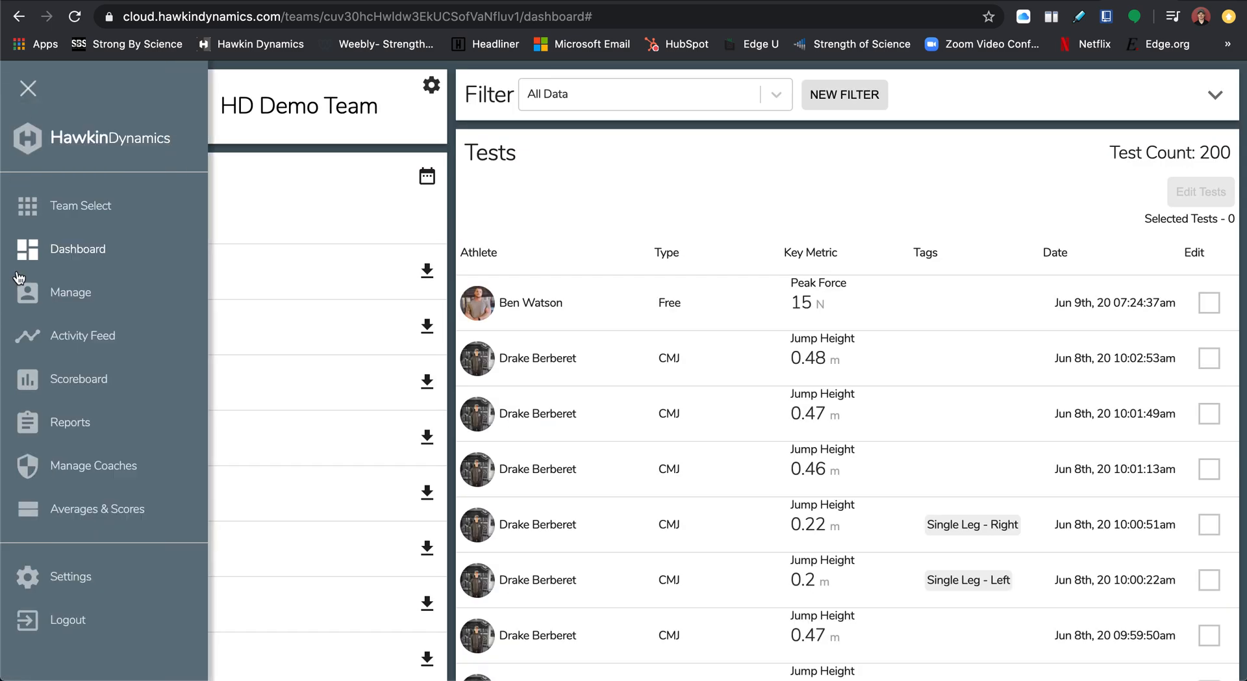
{"action": "left_click", "coordinate": [71, 292]}
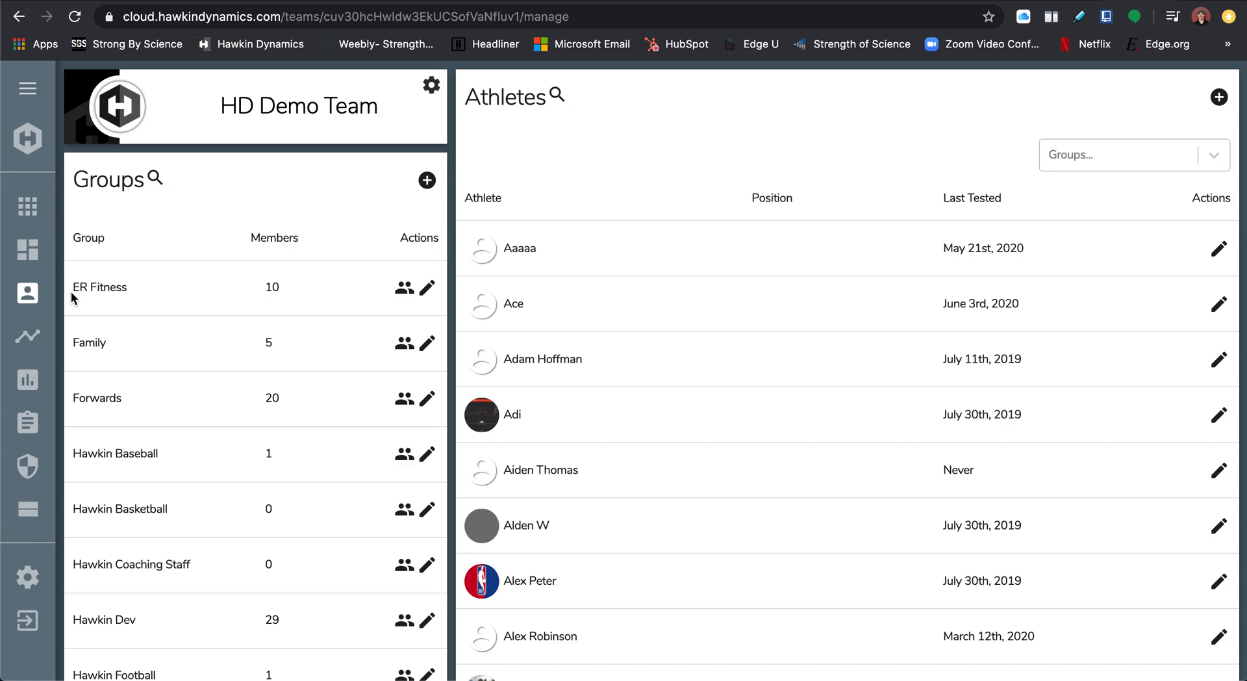
Search the team's athlete list by the athlete's first name and open the matching athlete's profile.
{"action": "left_click", "coordinate": [557, 99]}
{"action": "type", "text": "drake"}
{"action": "left_click", "coordinate": [535, 247]}
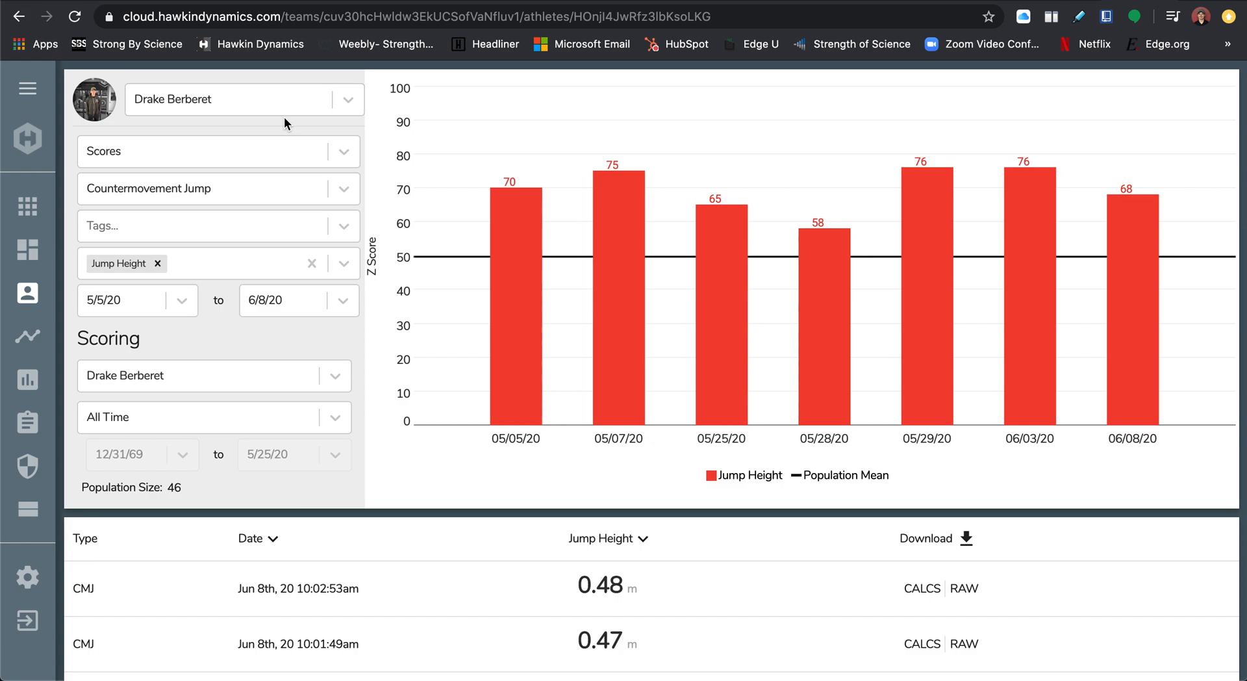
Keep the athlete chart on Scores and select Countermovement Jump as the test type.
{"action": "left_click", "coordinate": [349, 156]}
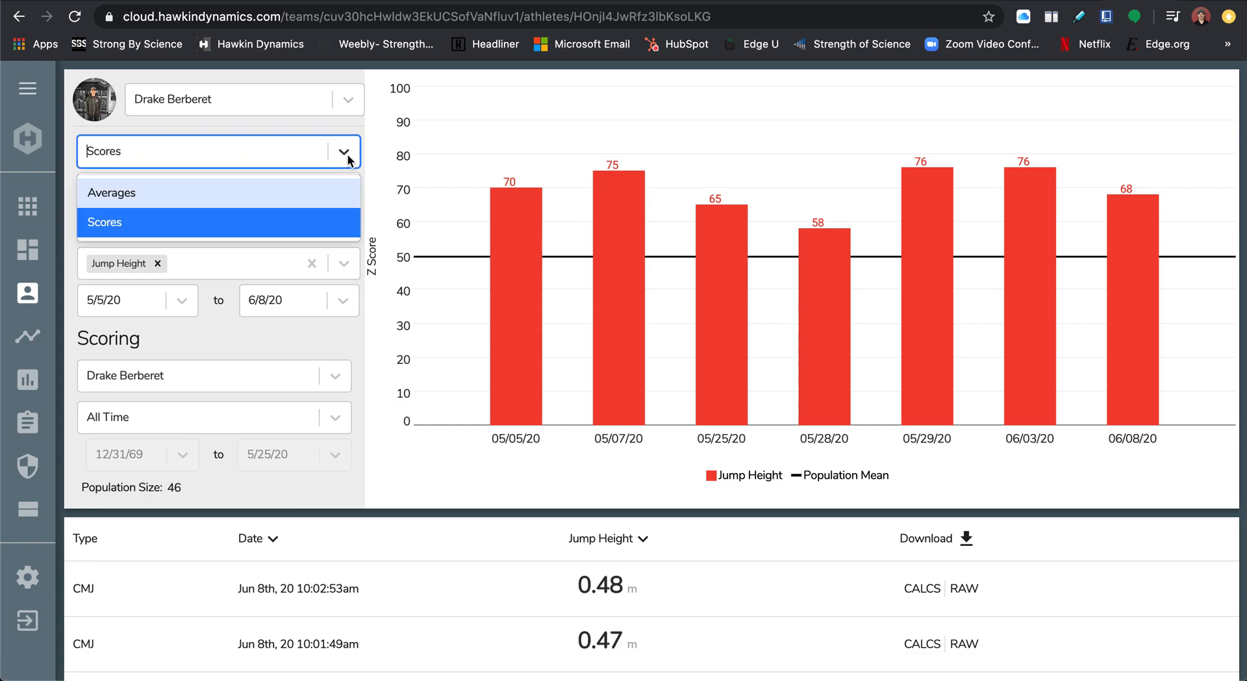
{"action": "left_click", "coordinate": [316, 226]}
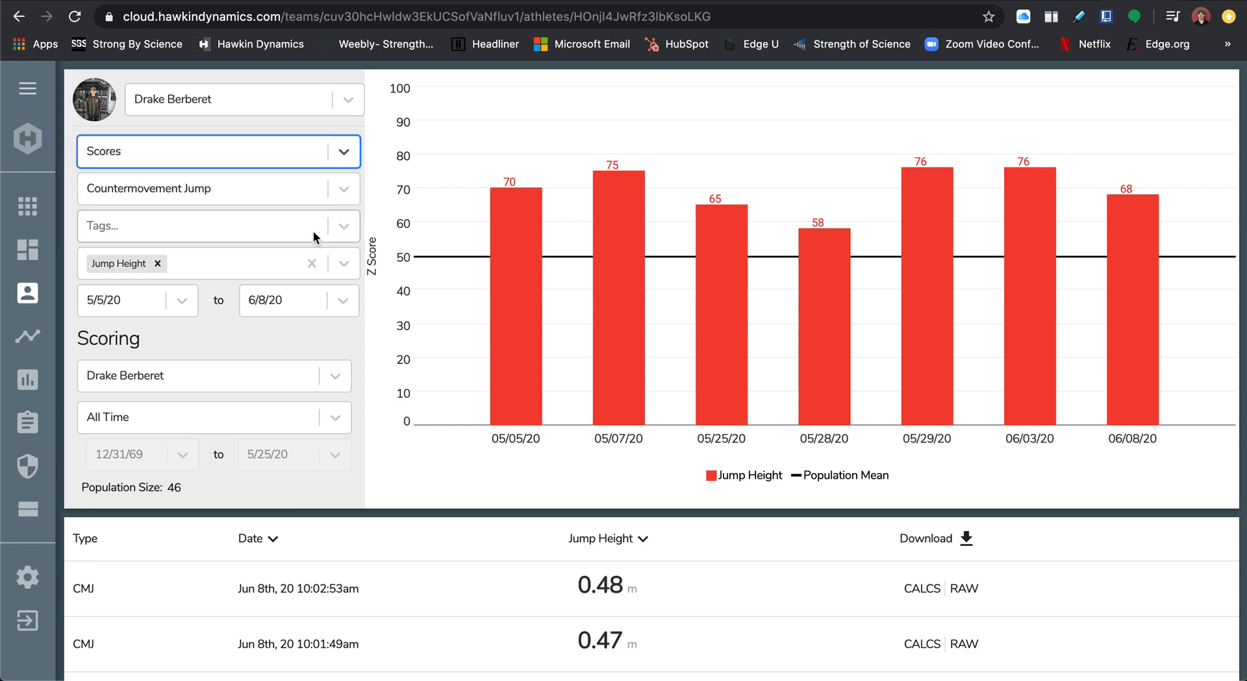
{"action": "left_click", "coordinate": [344, 196]}
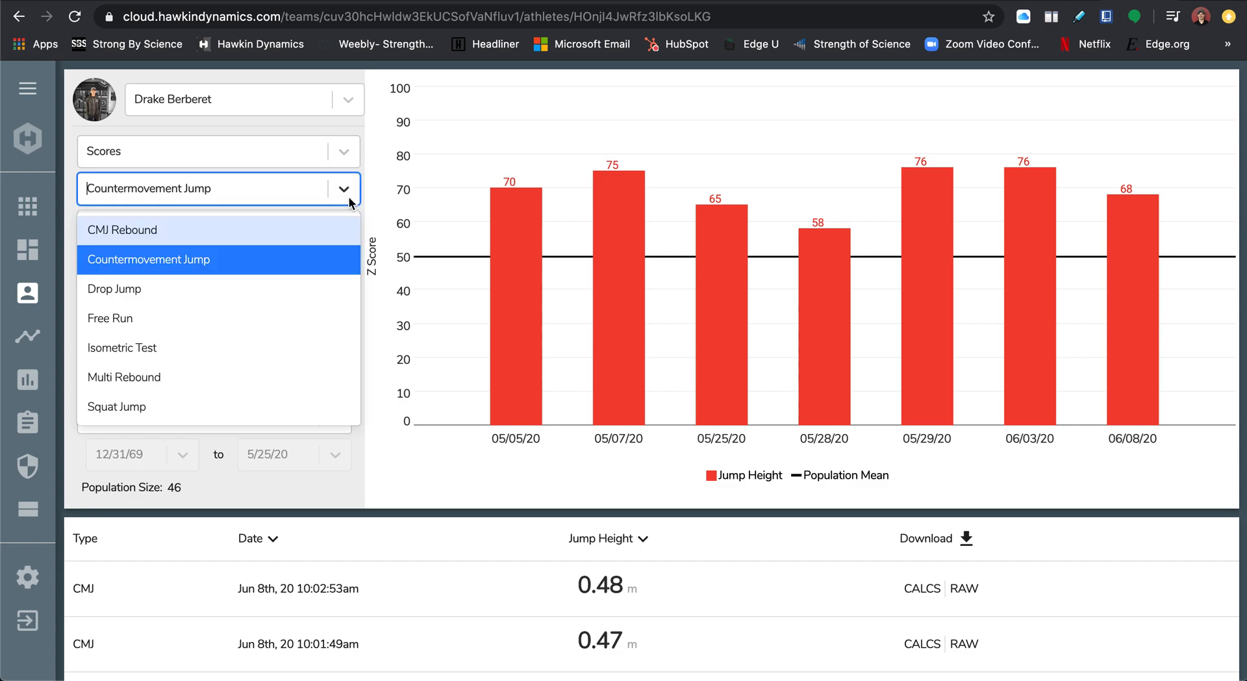
{"action": "left_click", "coordinate": [302, 267]}
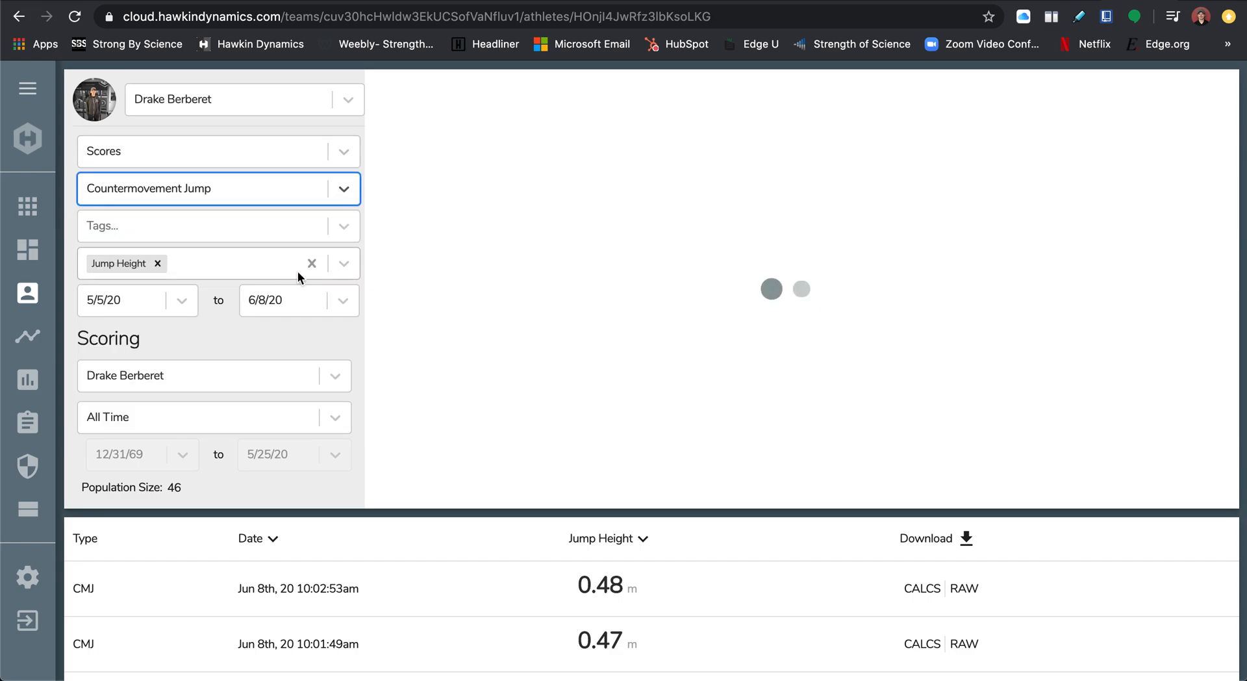
Set the chart's date range to 5/28/20 through 6/8/20.
{"action": "left_click", "coordinate": [182, 300]}
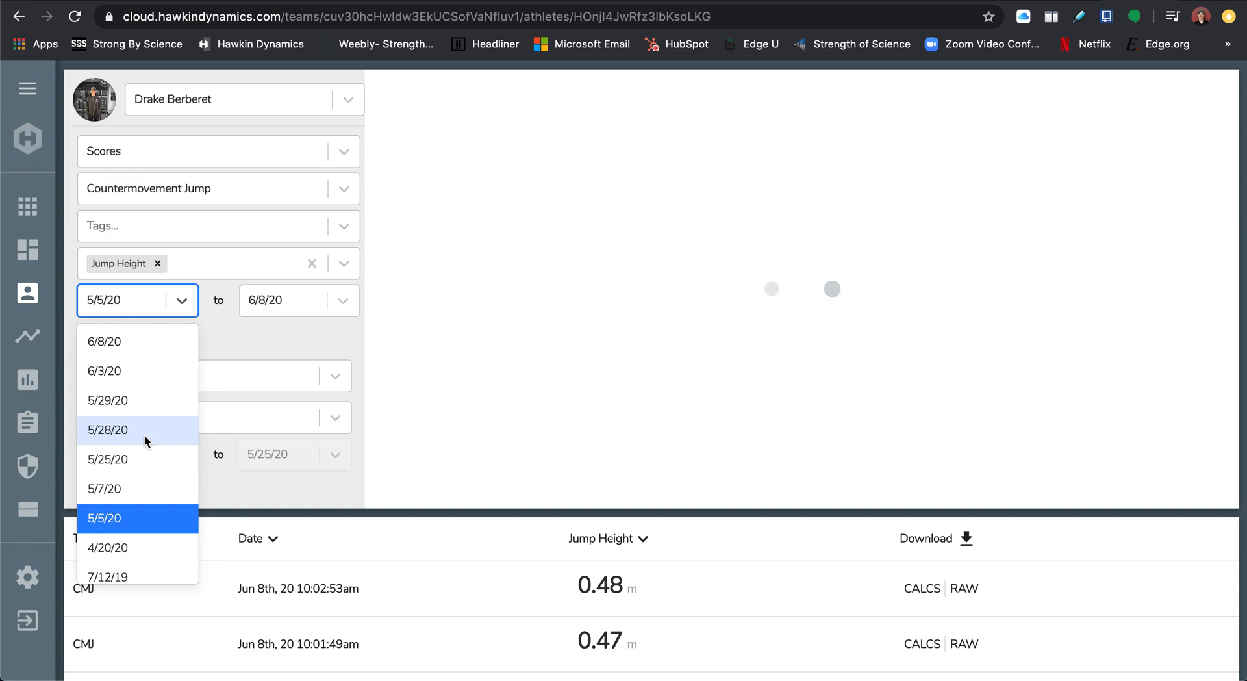
{"action": "left_click", "coordinate": [127, 429]}
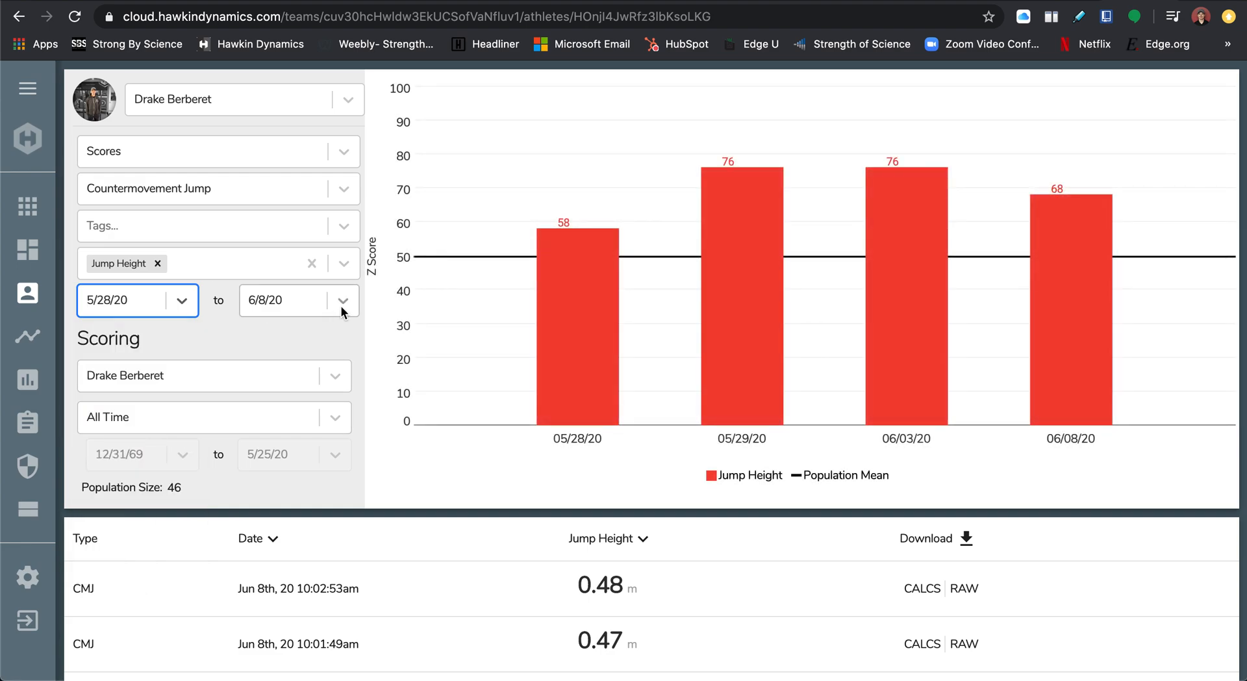
{"action": "left_click", "coordinate": [341, 302]}
{"action": "left_click", "coordinate": [322, 346]}
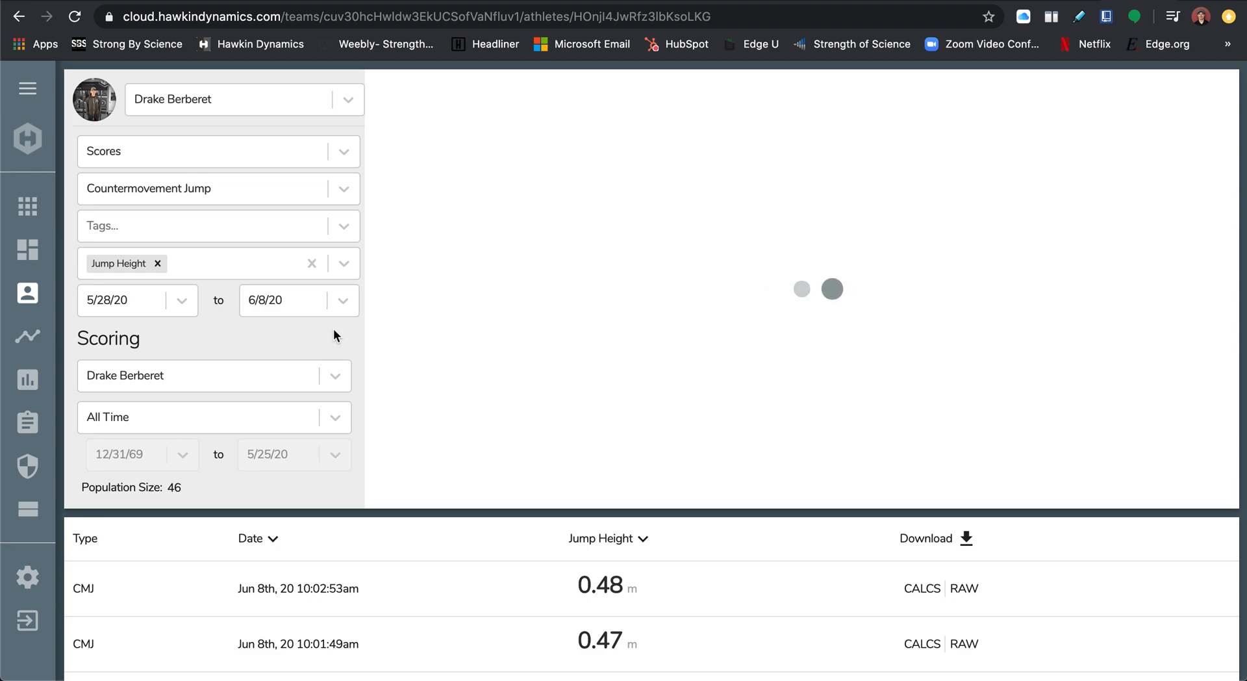
Replace Jump Height with Takeoff Velocity as the charted metric and look through the individual test results.
{"action": "left_click", "coordinate": [204, 264]}
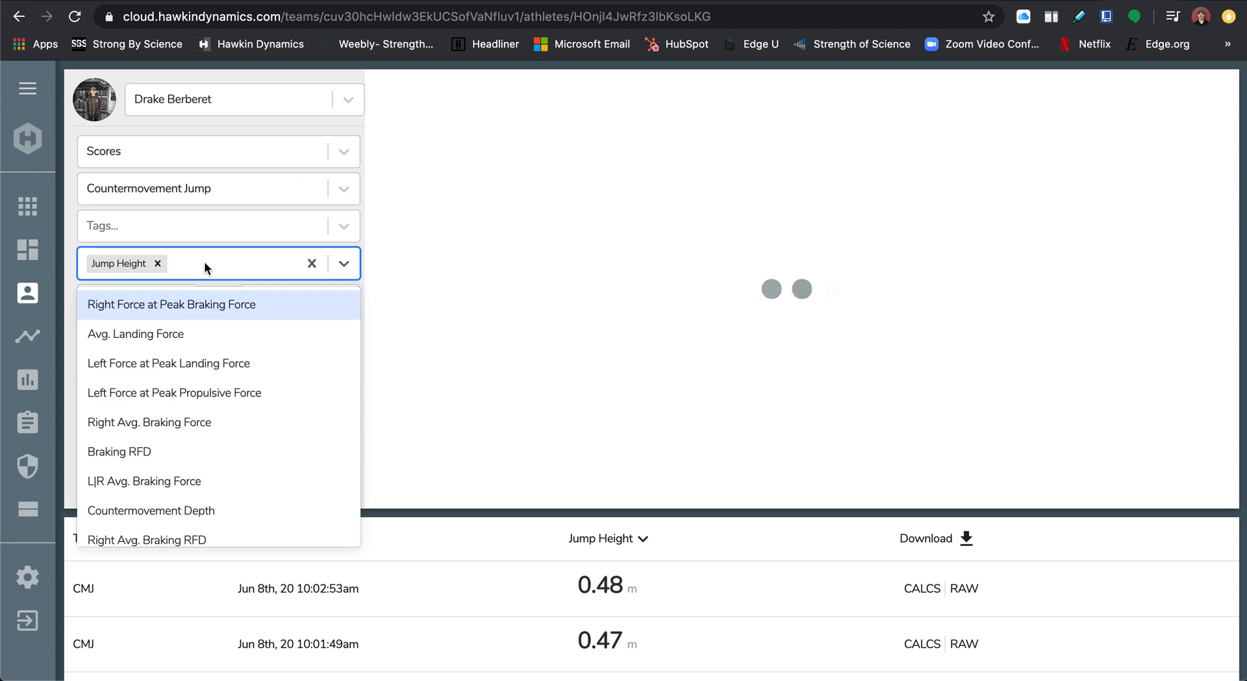
{"action": "scroll", "coordinate": [153, 434], "scroll_direction": "down", "scroll_amount": 5}
{"action": "scroll", "coordinate": [154, 435], "scroll_direction": "down", "scroll_amount": 2}
{"action": "left_click", "coordinate": [154, 408]}
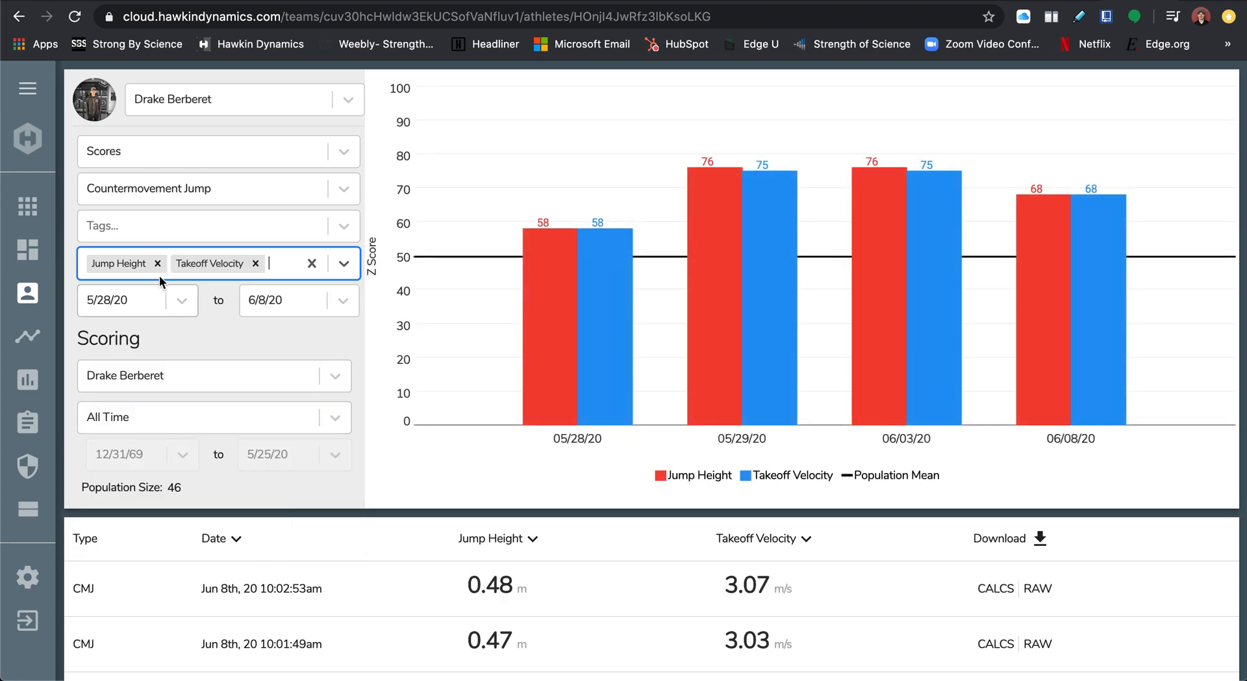
{"action": "left_click", "coordinate": [158, 265]}
{"action": "left_click", "coordinate": [232, 335]}
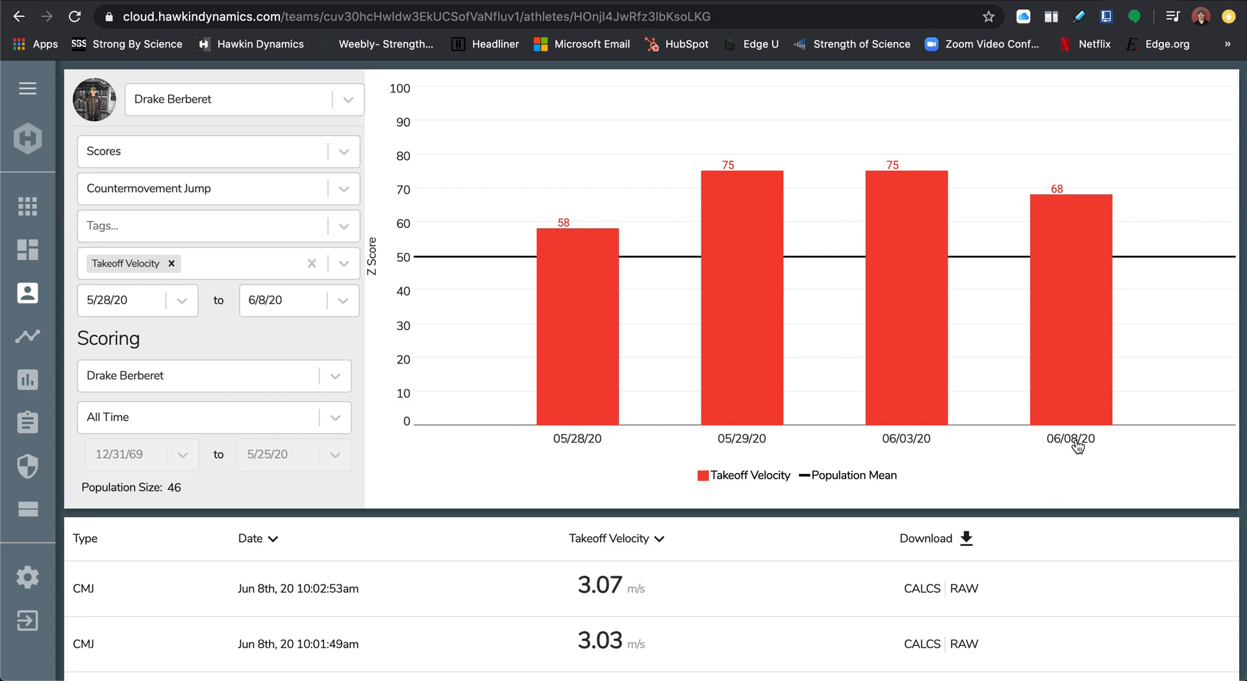
{"action": "scroll", "coordinate": [719, 625], "scroll_direction": "down", "scroll_amount": 5}
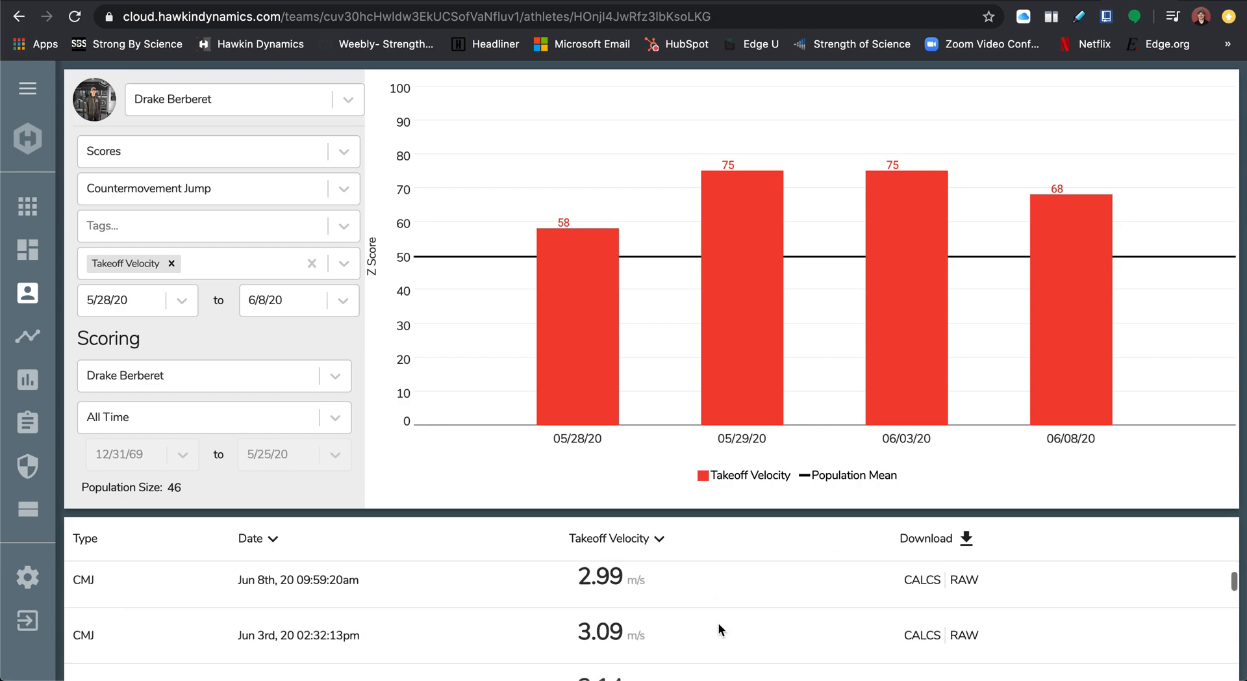
{"action": "scroll", "coordinate": [719, 622], "scroll_direction": "up", "scroll_amount": 10}
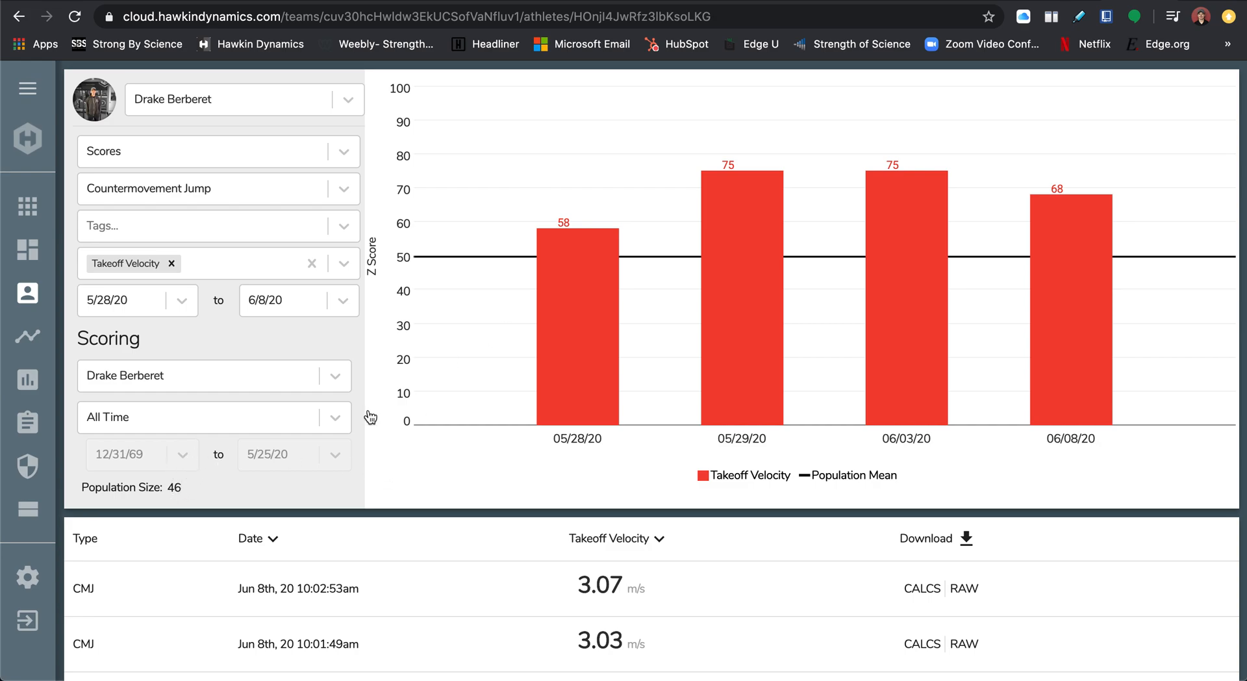
Set the scoring population to the ER Fitness group.
{"action": "left_click", "coordinate": [335, 376]}
{"action": "scroll", "coordinate": [244, 498], "scroll_direction": "down", "scroll_amount": 1}
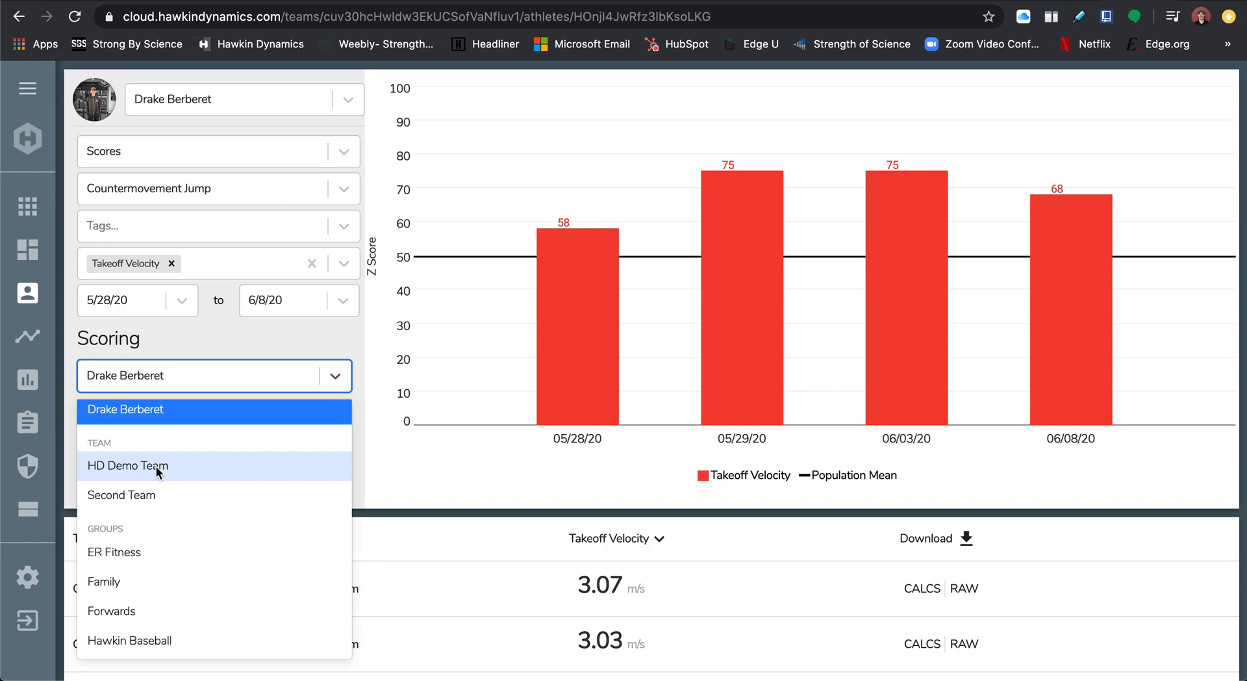
{"action": "scroll", "coordinate": [149, 468], "scroll_direction": "down", "scroll_amount": 2}
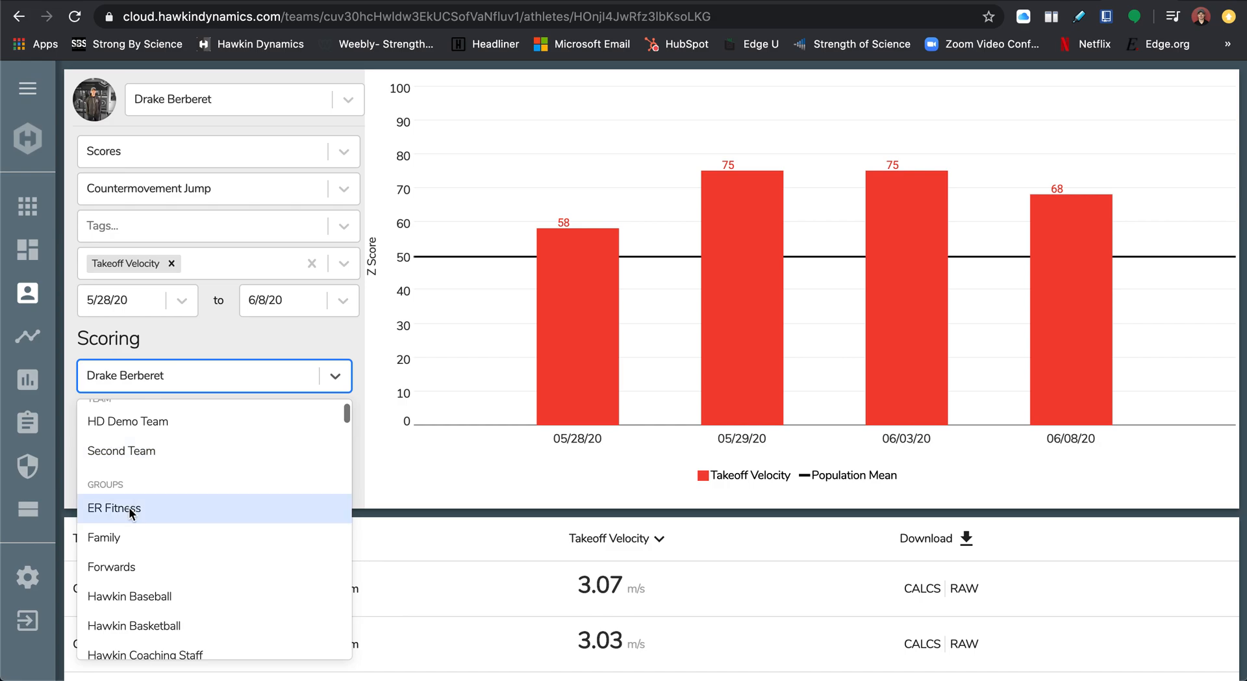
{"action": "scroll", "coordinate": [128, 507], "scroll_direction": "down", "scroll_amount": 2}
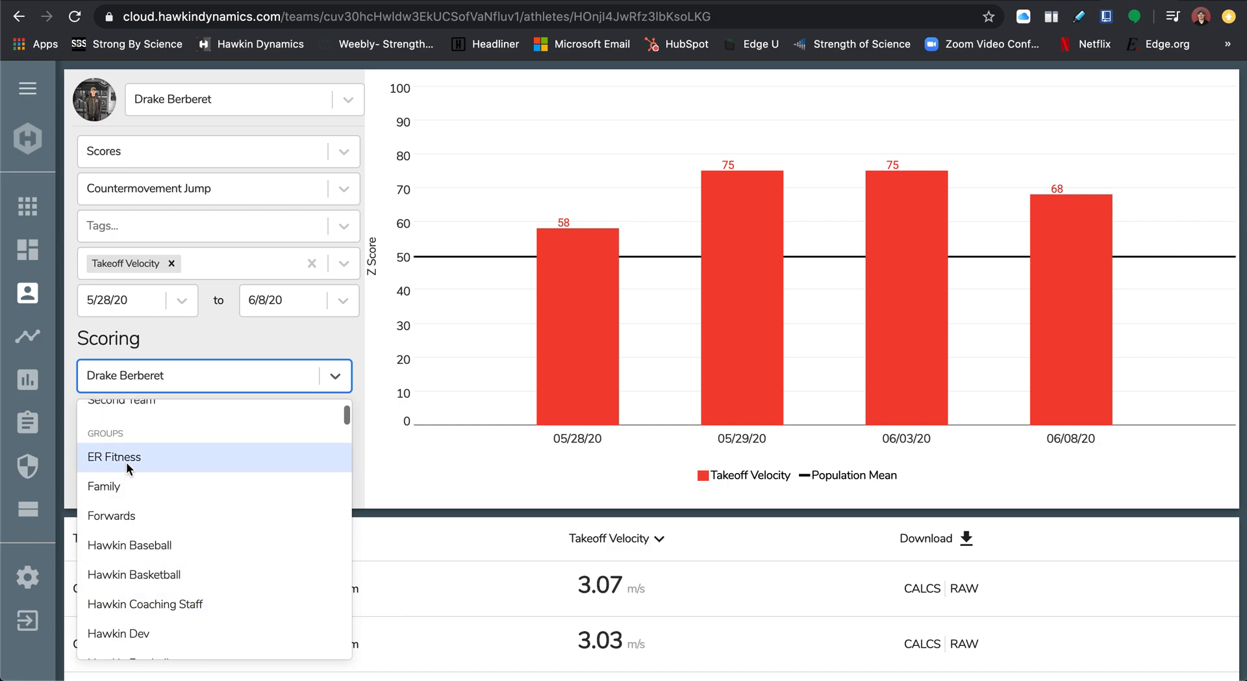
{"action": "scroll", "coordinate": [115, 579], "scroll_direction": "down", "scroll_amount": 6}
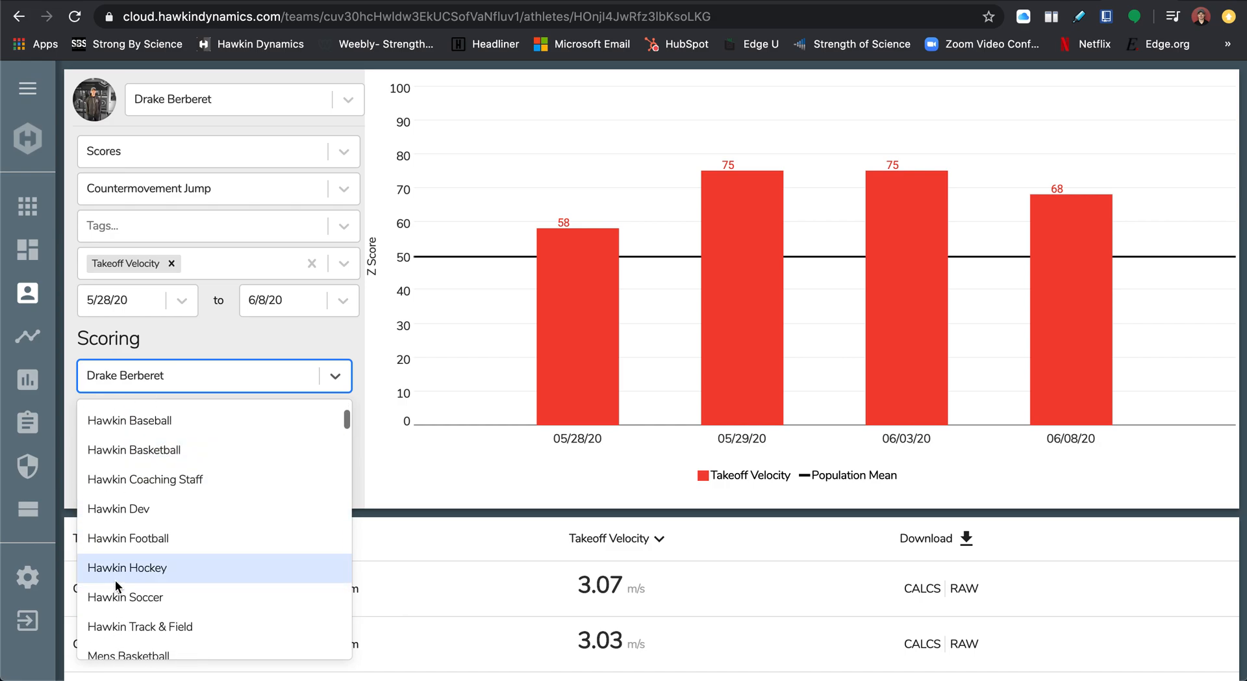
{"action": "scroll", "coordinate": [118, 545], "scroll_direction": "up", "scroll_amount": 10}
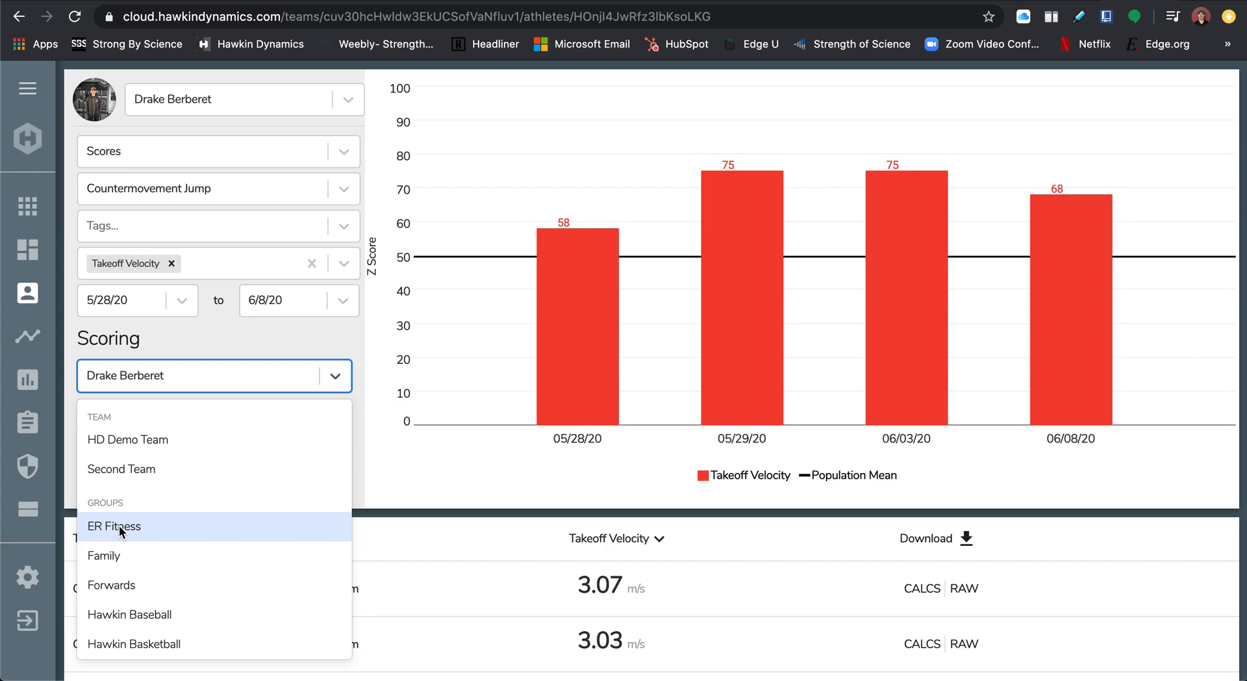
{"action": "left_click", "coordinate": [119, 526]}
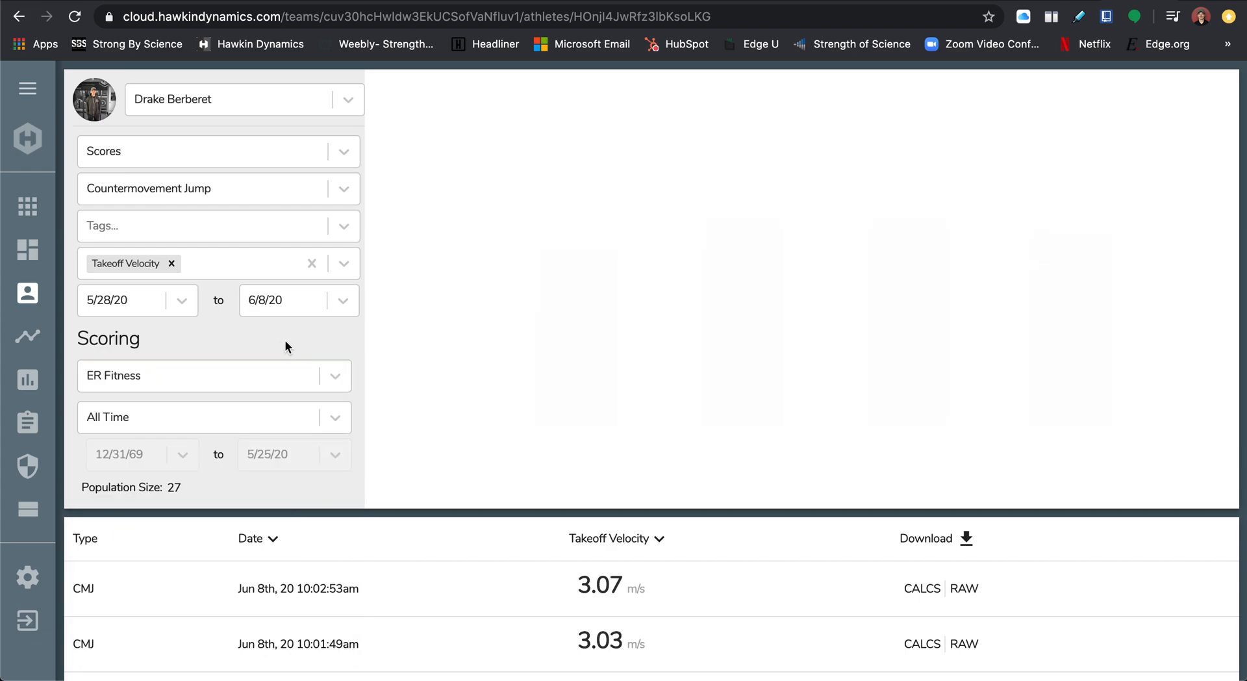
Review the available scoring populations and set scoring back to the athlete's own data.
{"action": "left_click", "coordinate": [263, 381]}
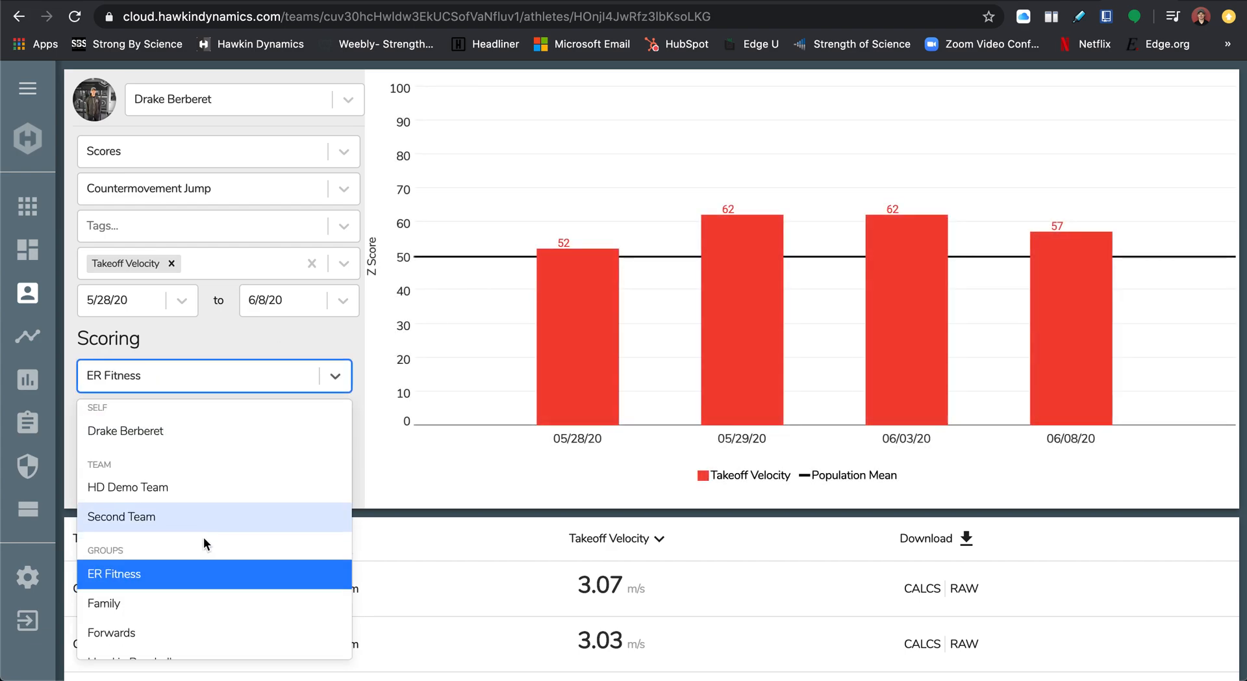
{"action": "scroll", "coordinate": [198, 536], "scroll_direction": "down", "scroll_amount": 5}
{"action": "scroll", "coordinate": [170, 537], "scroll_direction": "up", "scroll_amount": 4}
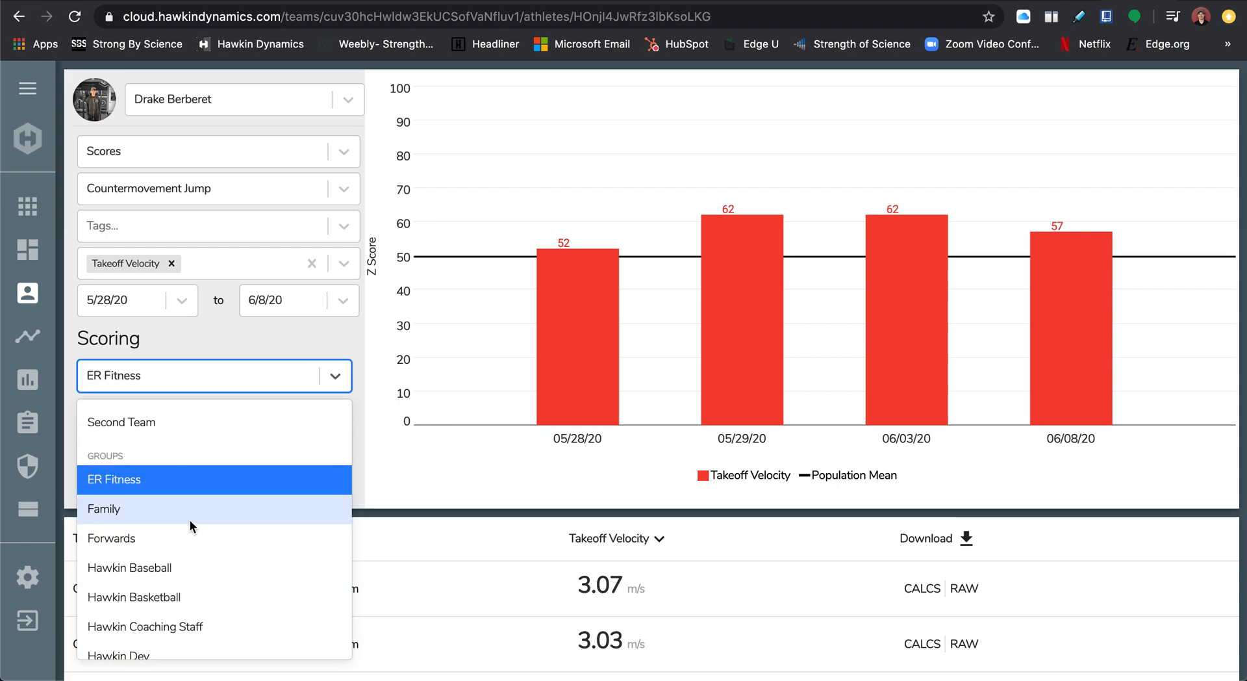
{"action": "left_click", "coordinate": [326, 346]}
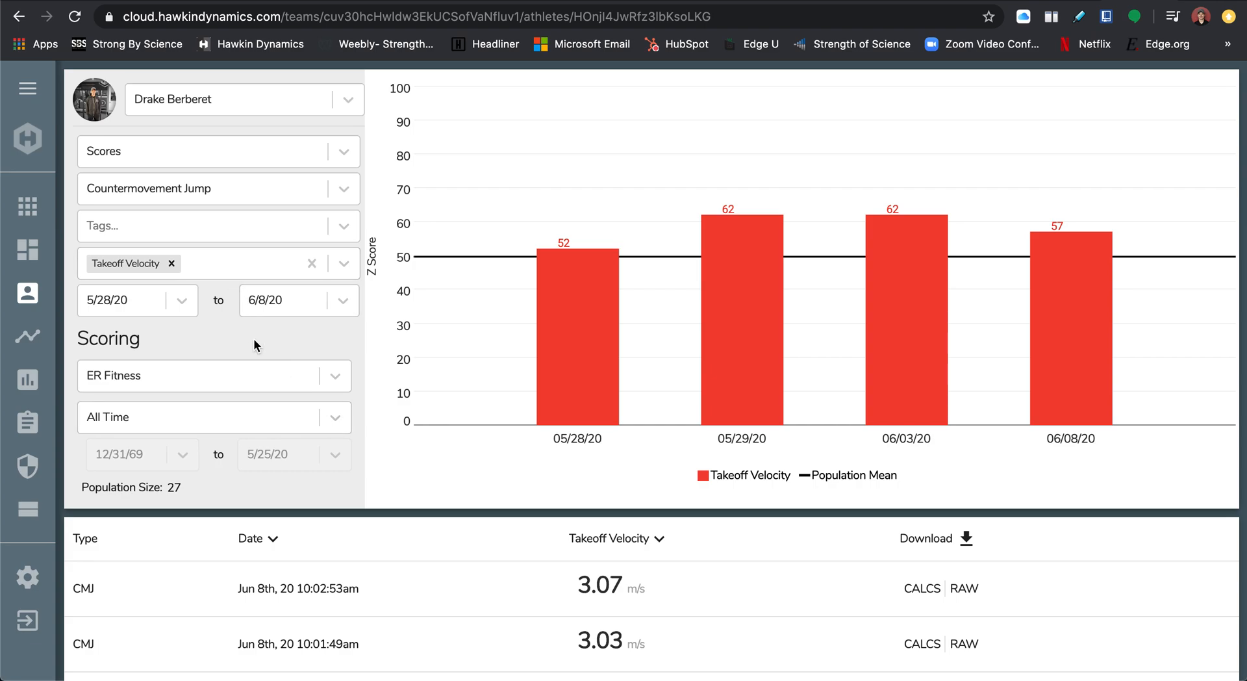
{"action": "left_click", "coordinate": [330, 378]}
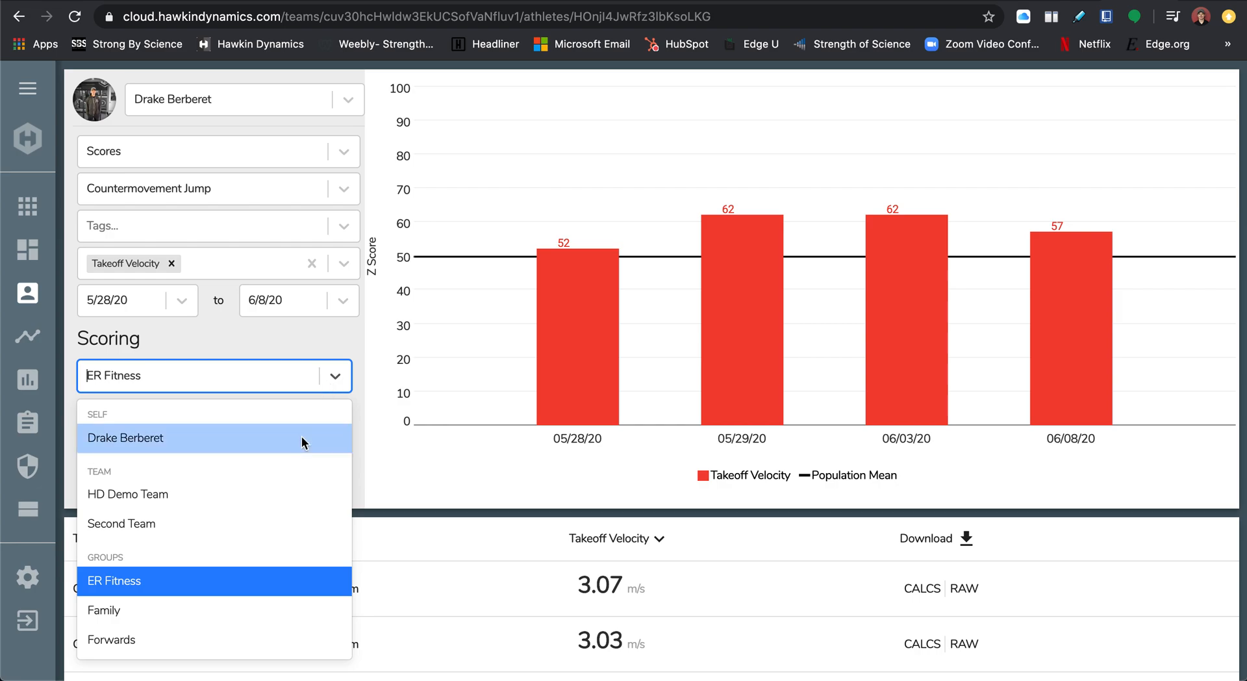
{"action": "left_click", "coordinate": [301, 437]}
Replace Takeoff Velocity with Braking RFD as the charted metric.
{"action": "left_click", "coordinate": [248, 260]}
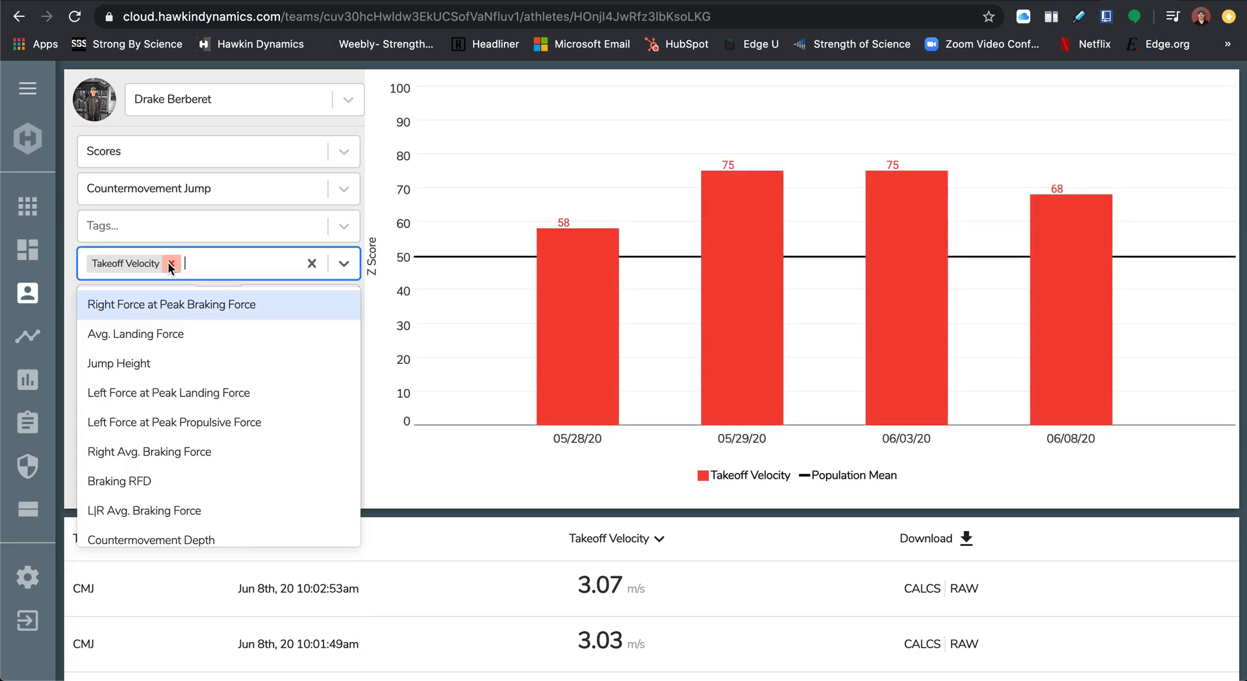
{"action": "left_click", "coordinate": [170, 268]}
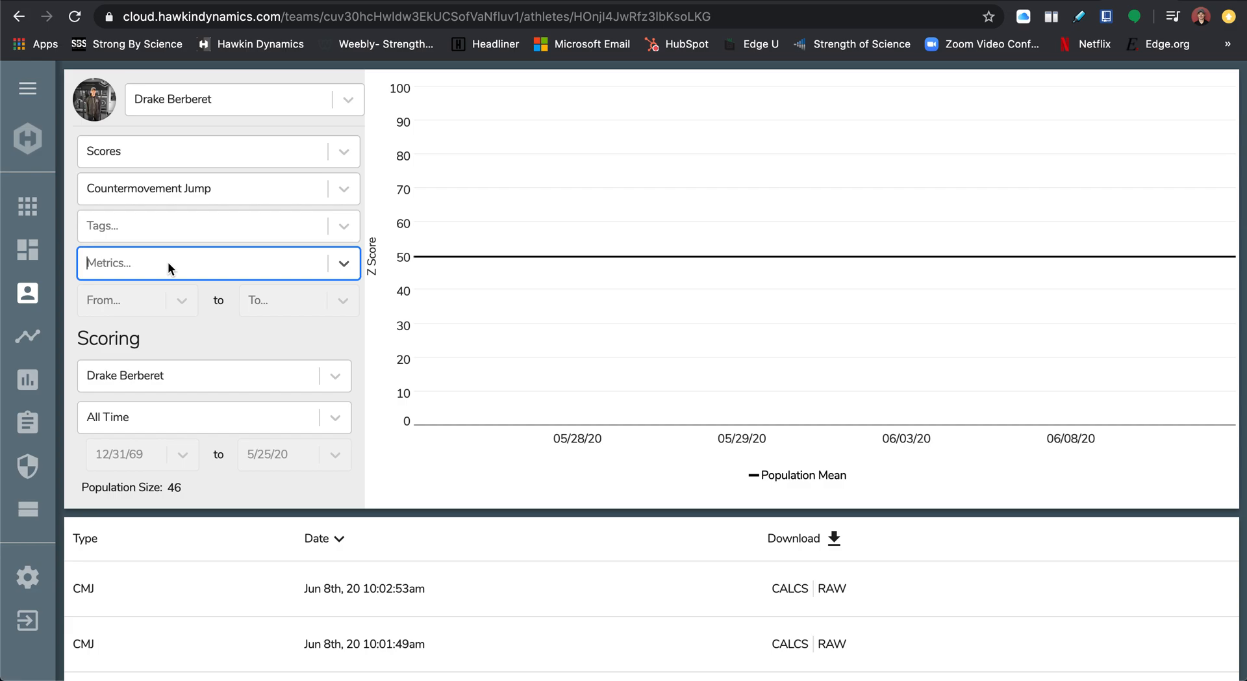
{"action": "type", "text": "rfd"}
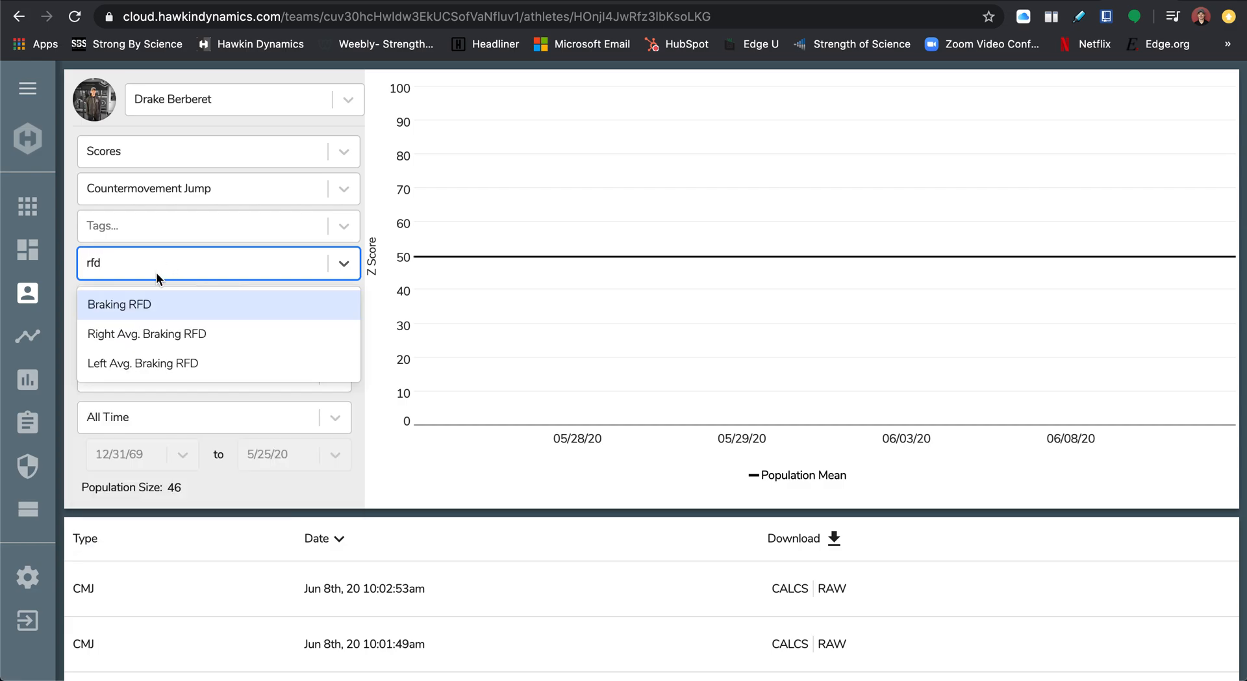
{"action": "left_click", "coordinate": [138, 307]}
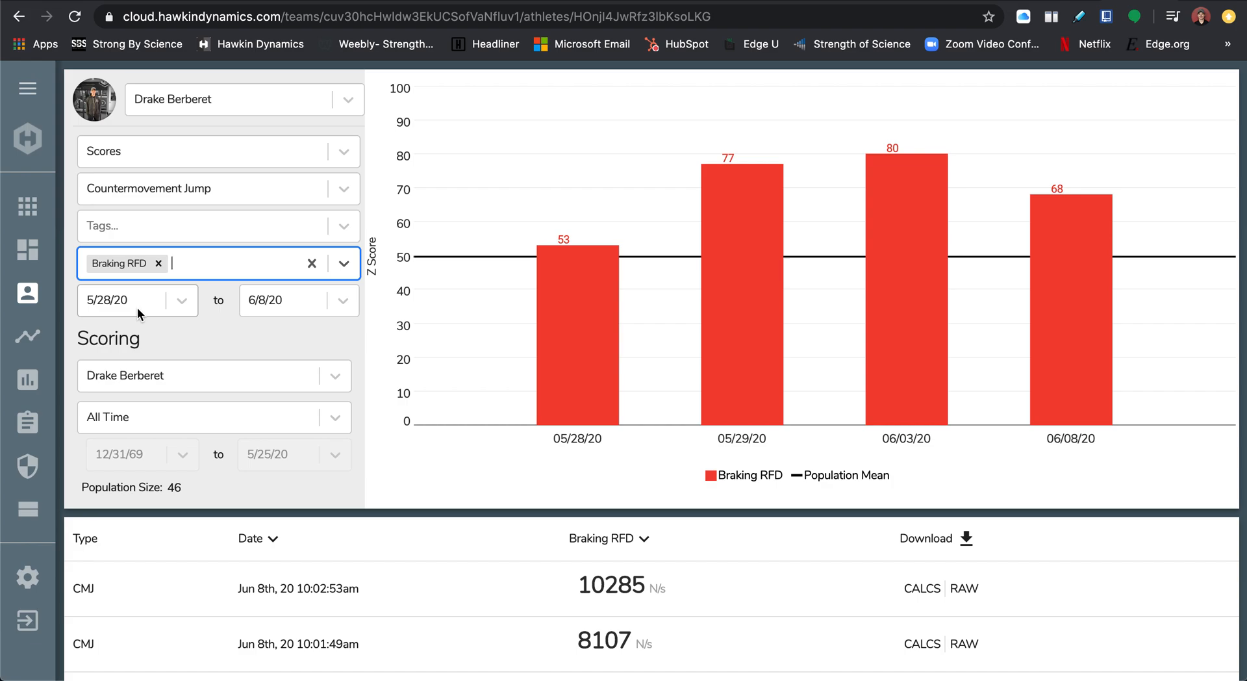
Add Avg. Propulsive Force and Propulsive Net Impulse to the charted metrics.
{"action": "type", "text": "propul"}
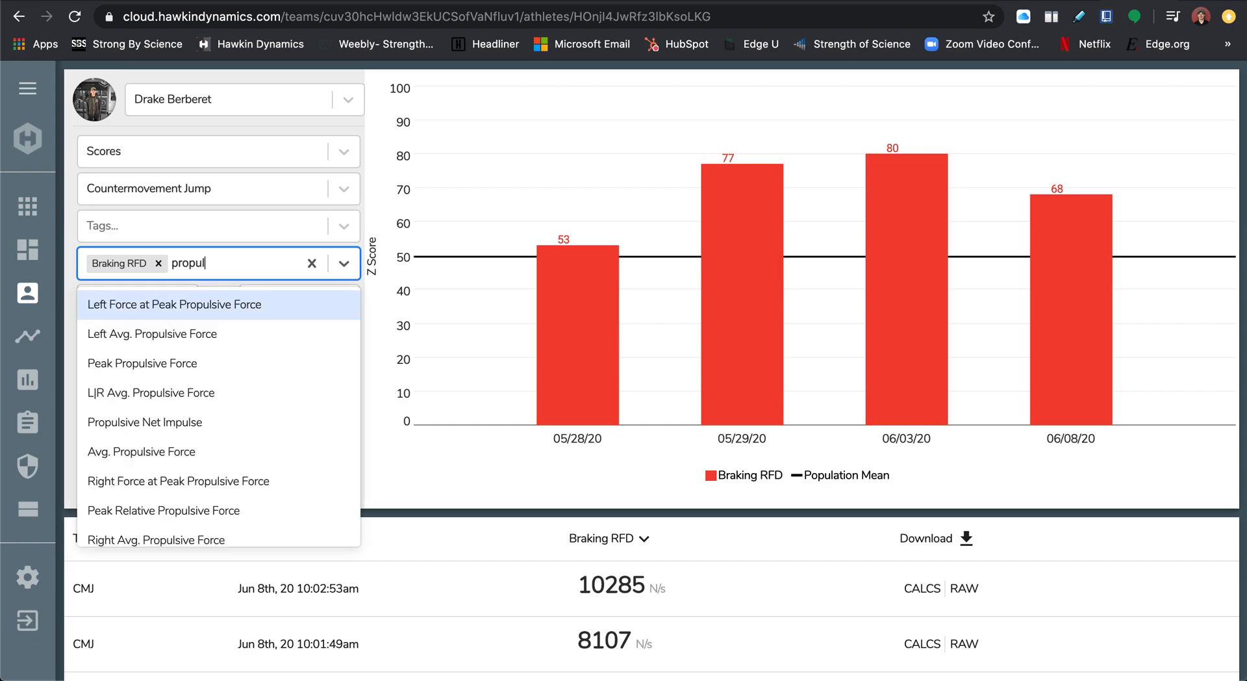
{"action": "left_click", "coordinate": [131, 451]}
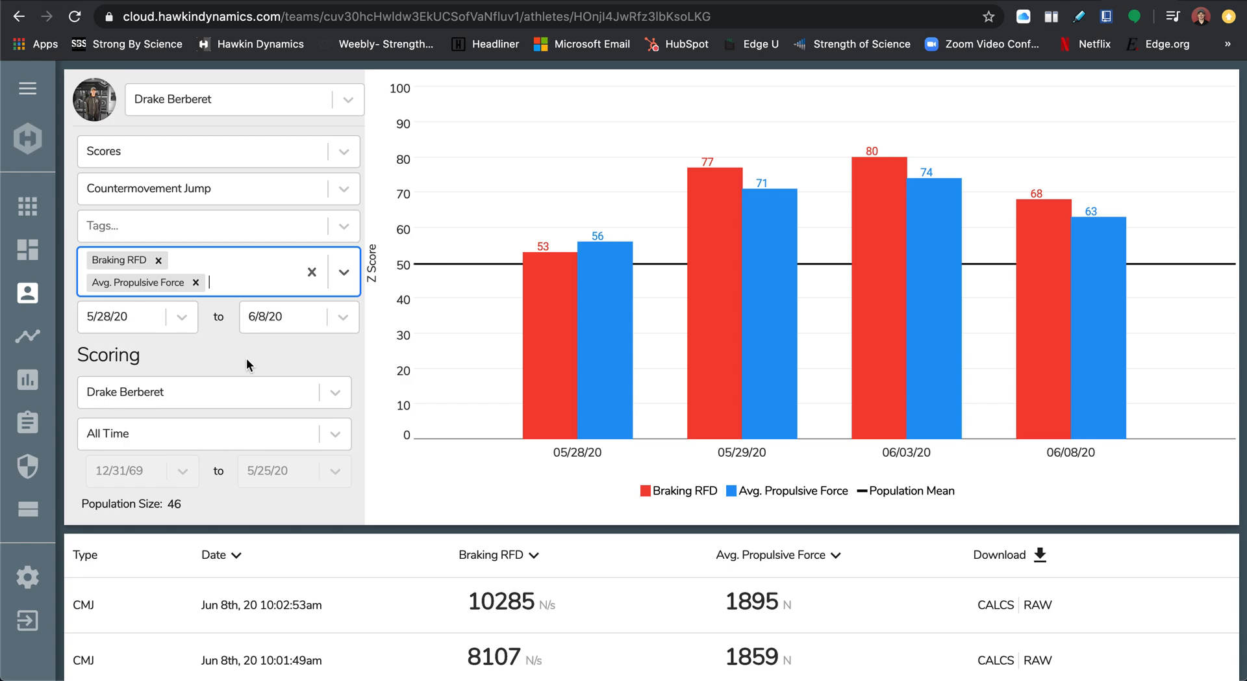
{"action": "type", "text": "impu"}
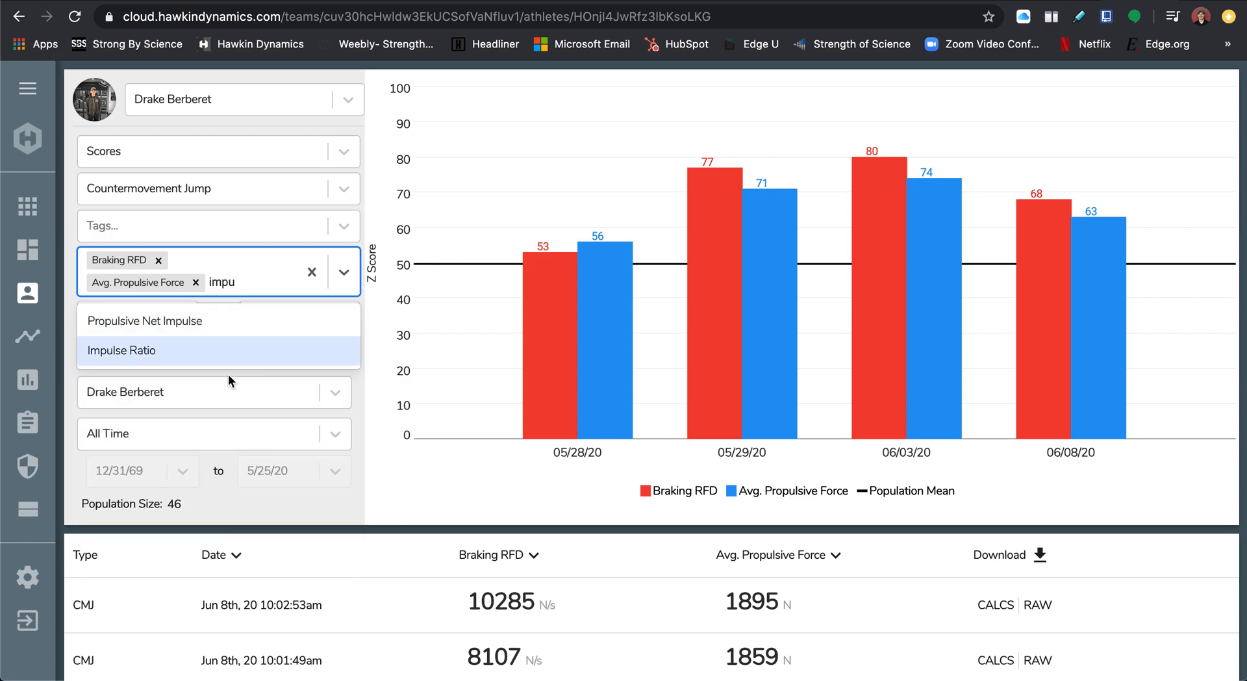
{"action": "left_click", "coordinate": [216, 319]}
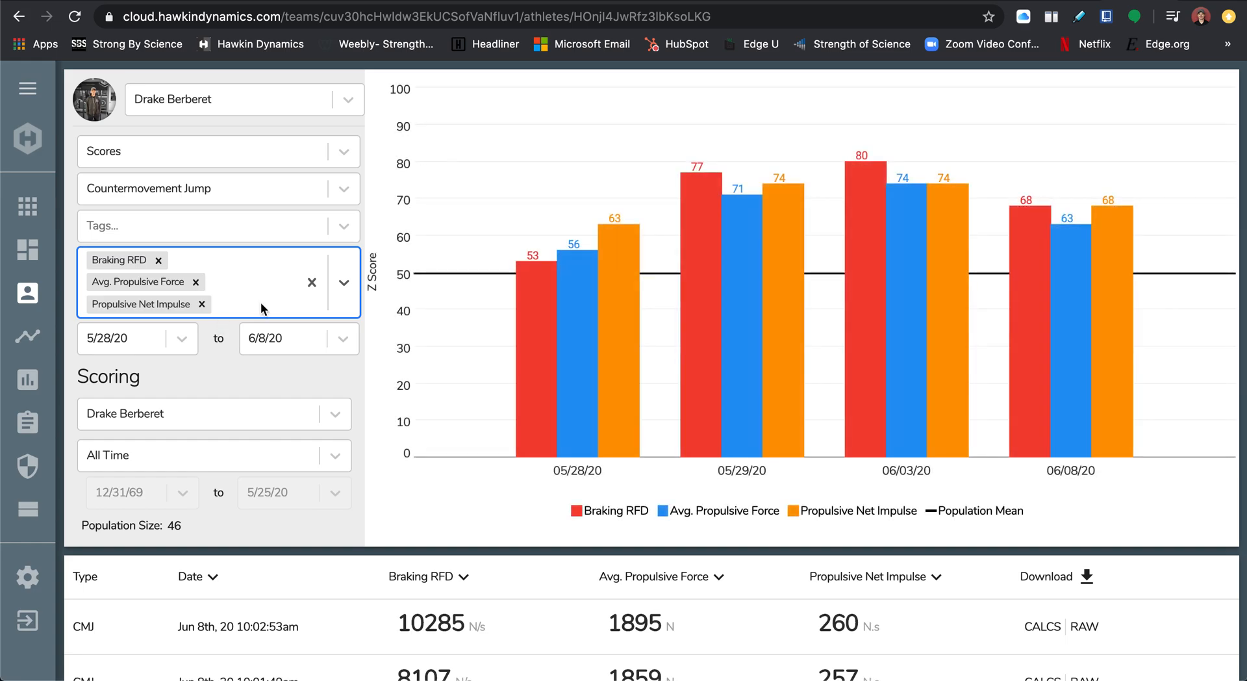
{"action": "left_click", "coordinate": [265, 368]}
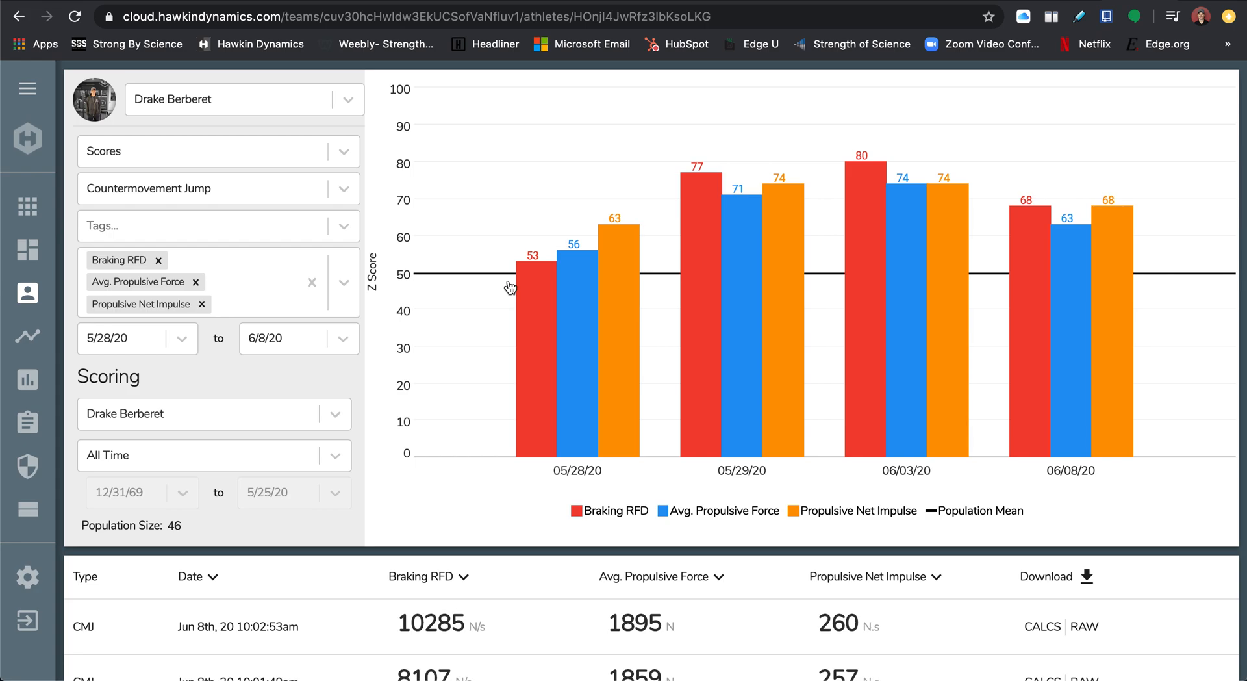
Set the scoring population to HD Demo Team.
{"action": "left_click", "coordinate": [335, 414]}
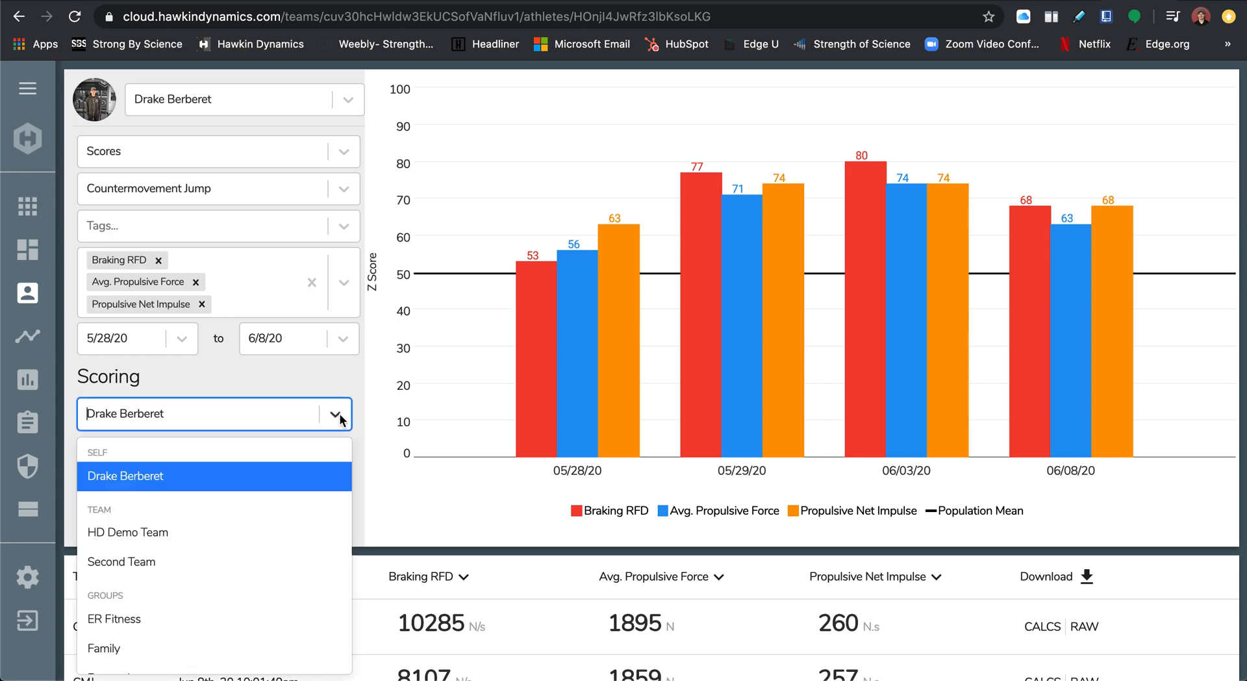
{"action": "left_click", "coordinate": [217, 533]}
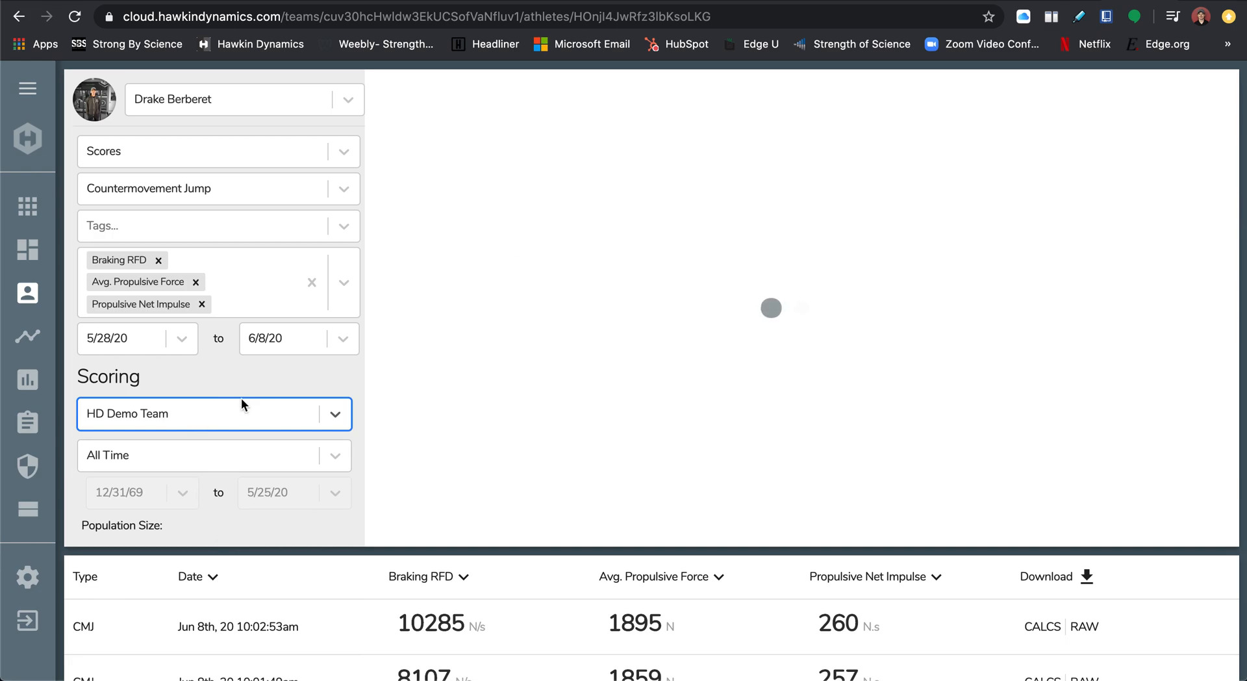
{"action": "left_click", "coordinate": [280, 378]}
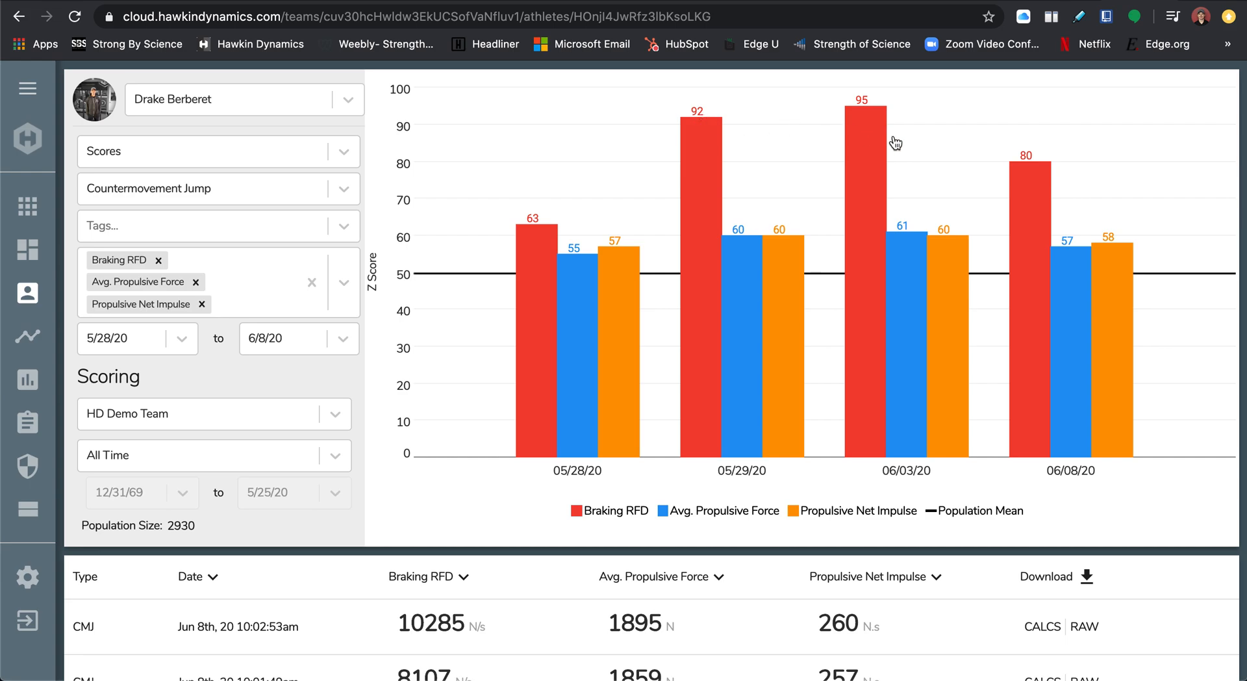
Set the start date of the charted test range to 4/20/20.
{"action": "left_click", "coordinate": [182, 338]}
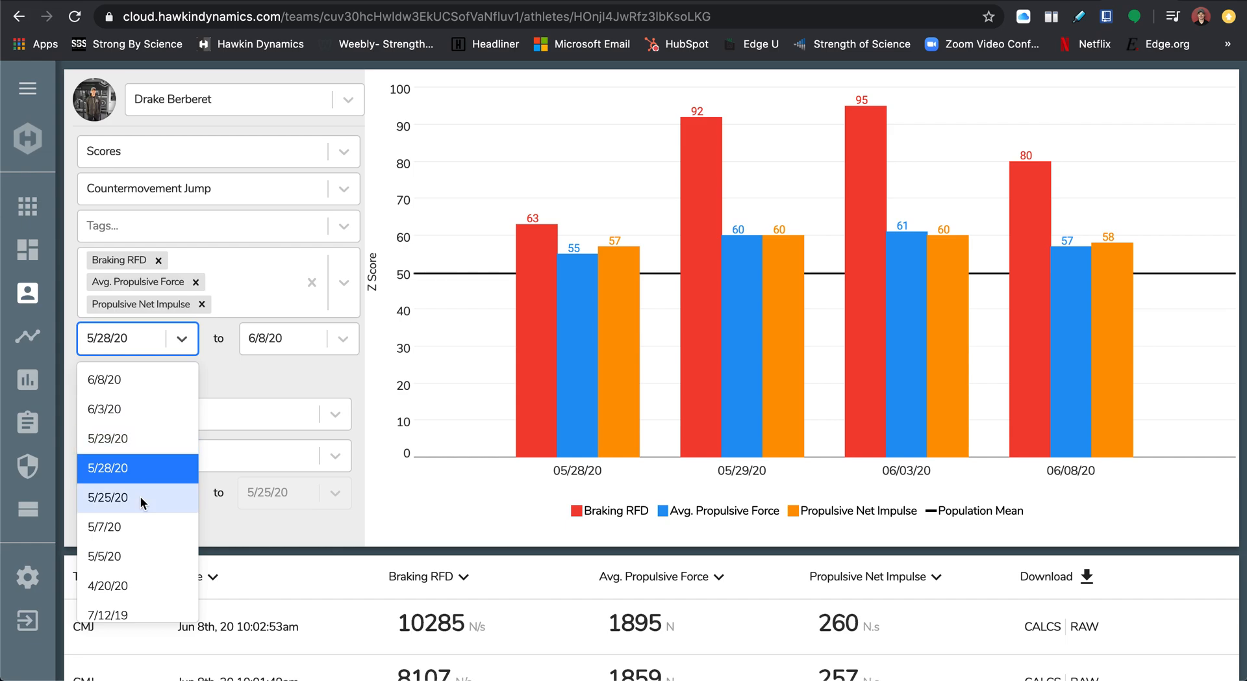
{"action": "scroll", "coordinate": [140, 496], "scroll_direction": "down", "scroll_amount": 4}
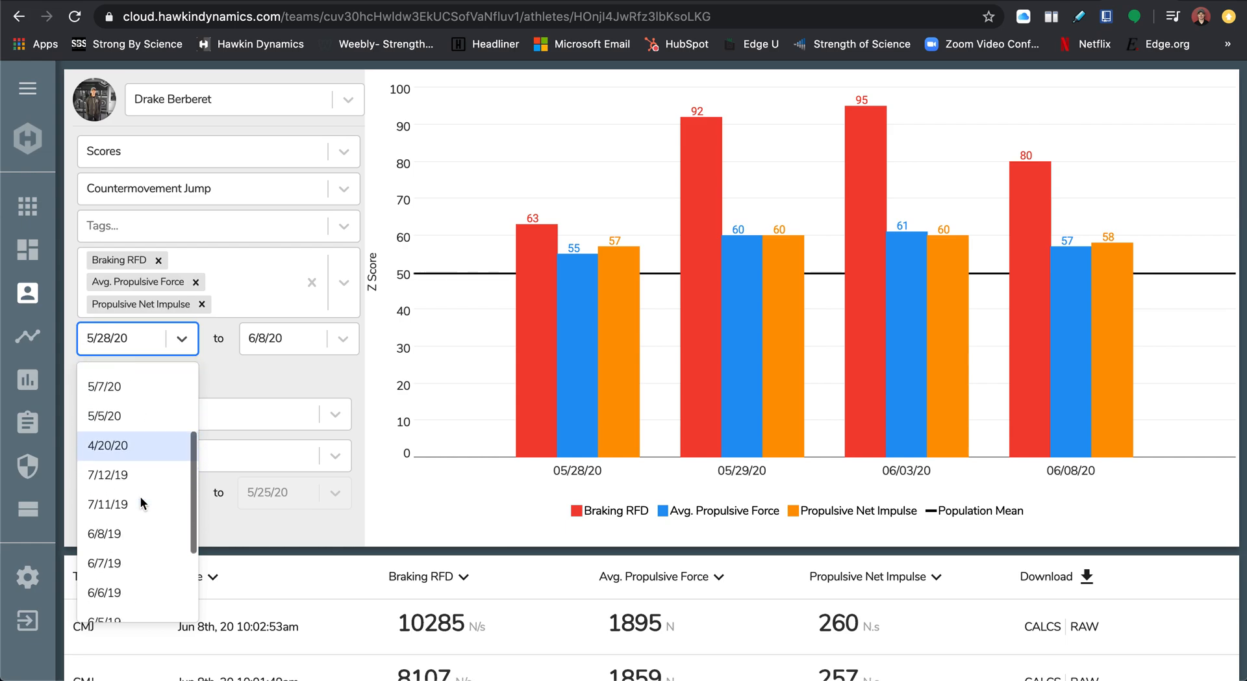
{"action": "scroll", "coordinate": [123, 497], "scroll_direction": "down", "scroll_amount": 1}
{"action": "scroll", "coordinate": [122, 500], "scroll_direction": "up", "scroll_amount": 3}
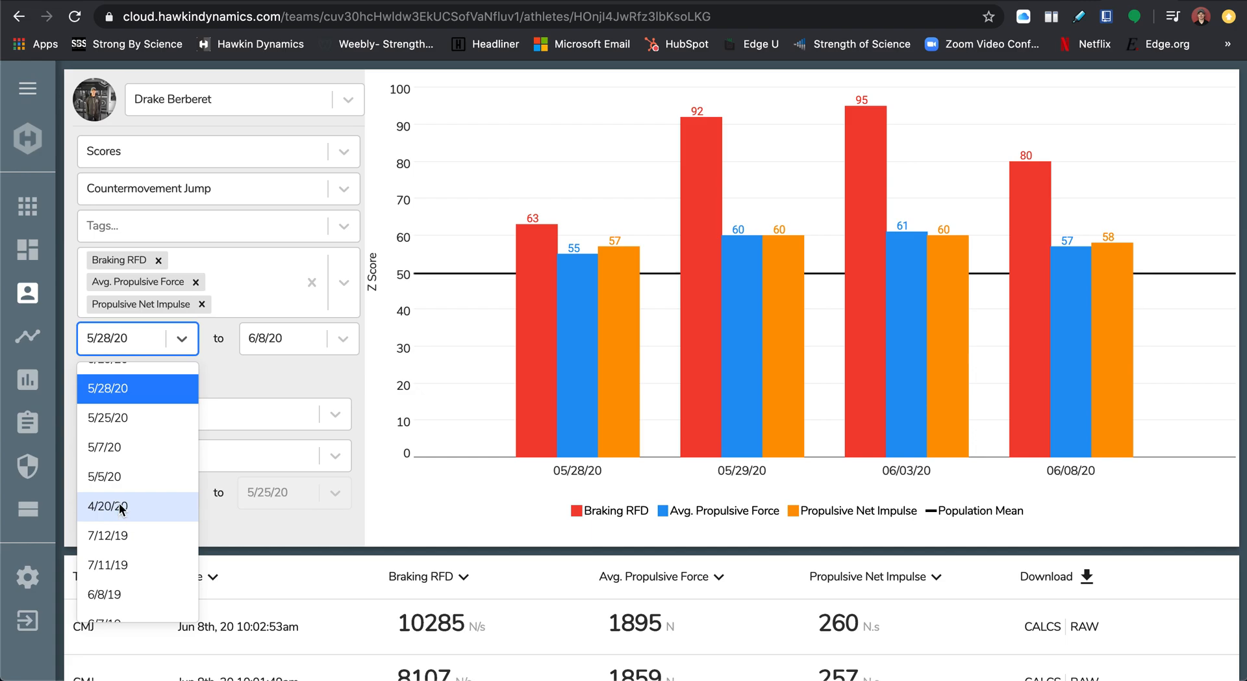
{"action": "left_click", "coordinate": [127, 505]}
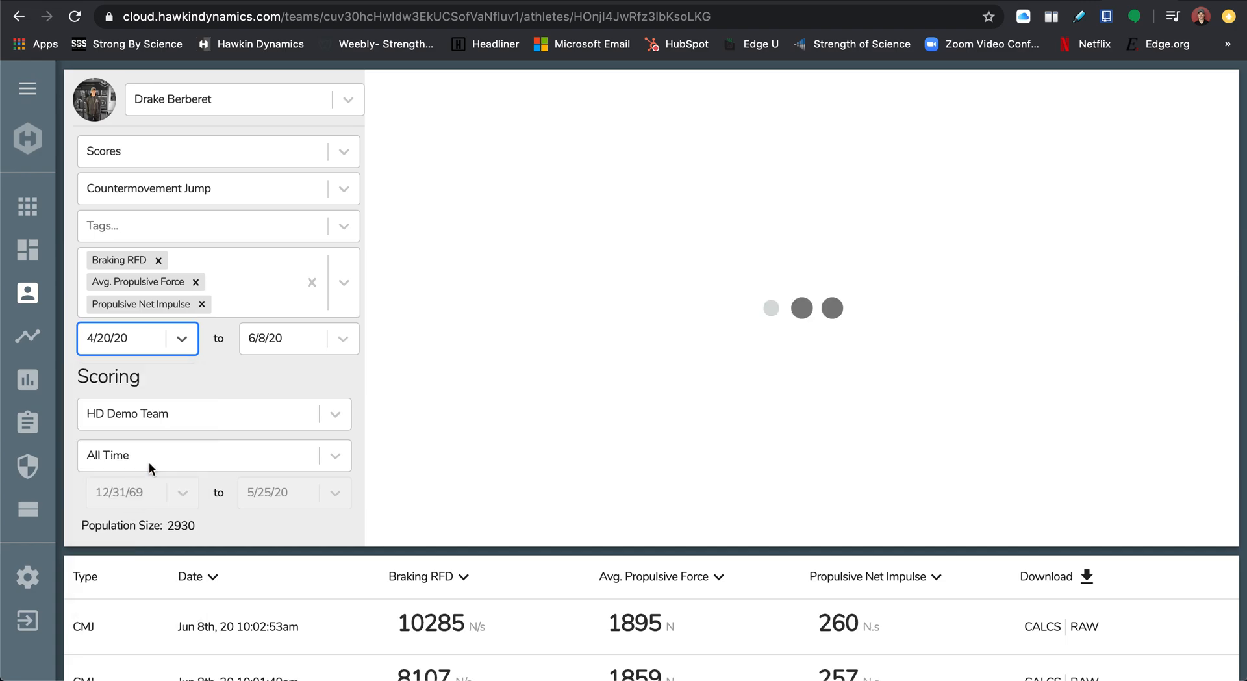